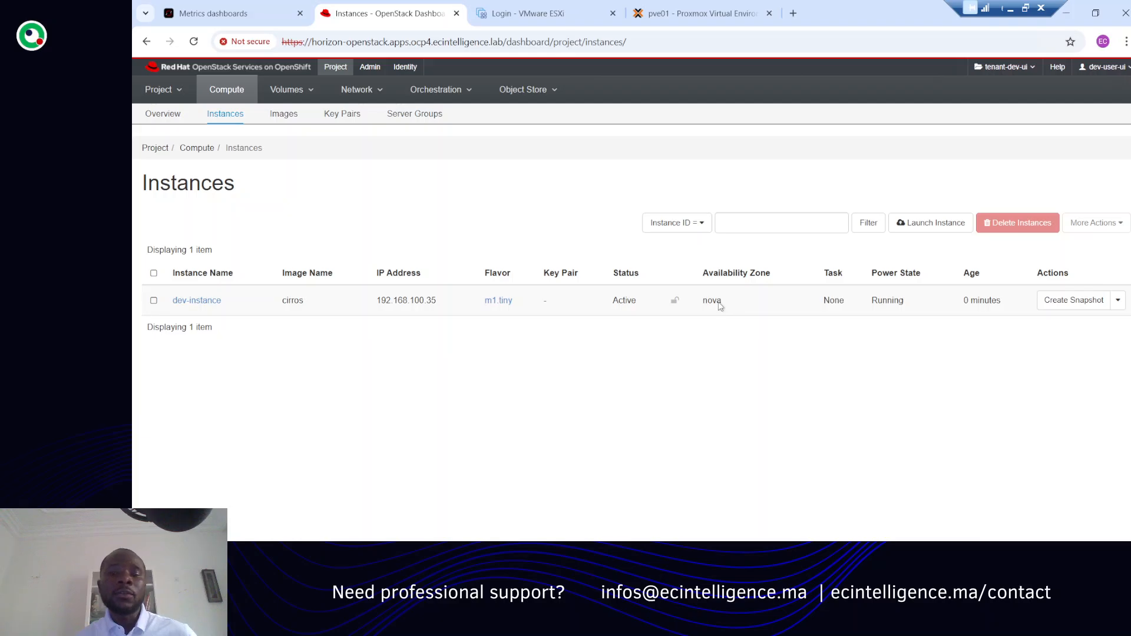
- Check which availability zones are offered when launching an instance, leaving the launch form without creating one
{"action": "left_click", "coordinate": [916, 229]}
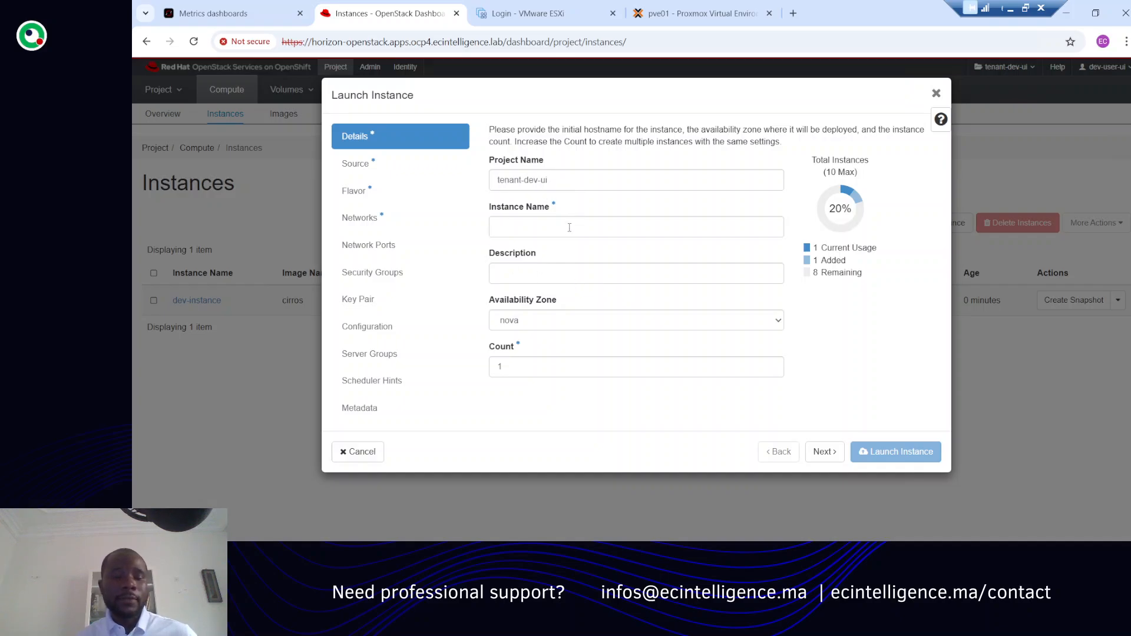
{"action": "left_click", "coordinate": [589, 321]}
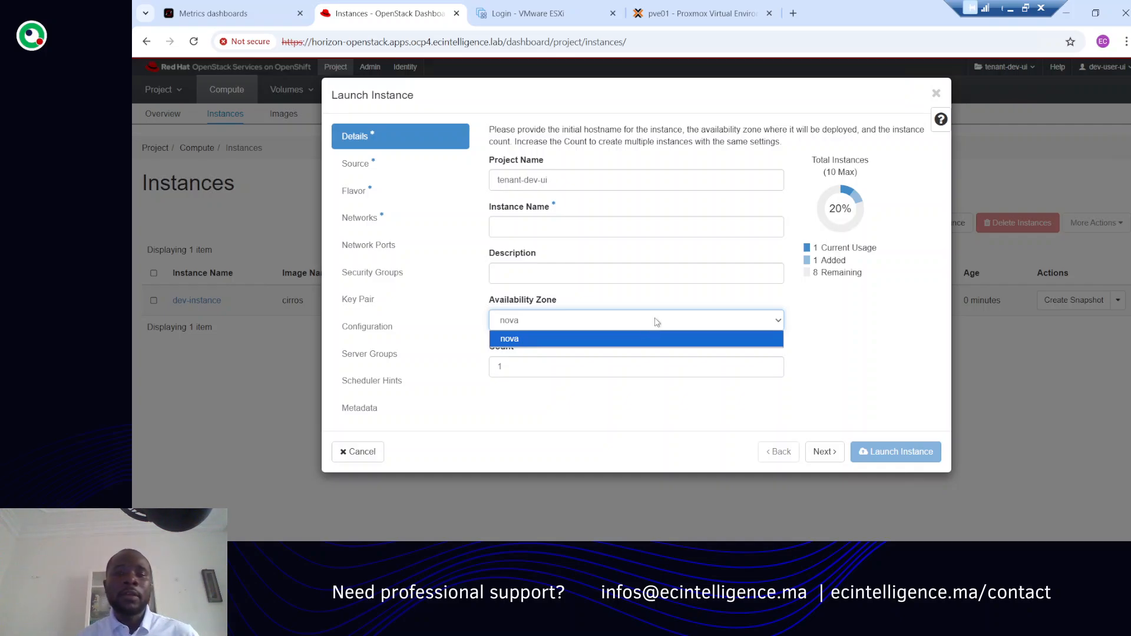
{"action": "left_click", "coordinate": [937, 95]}
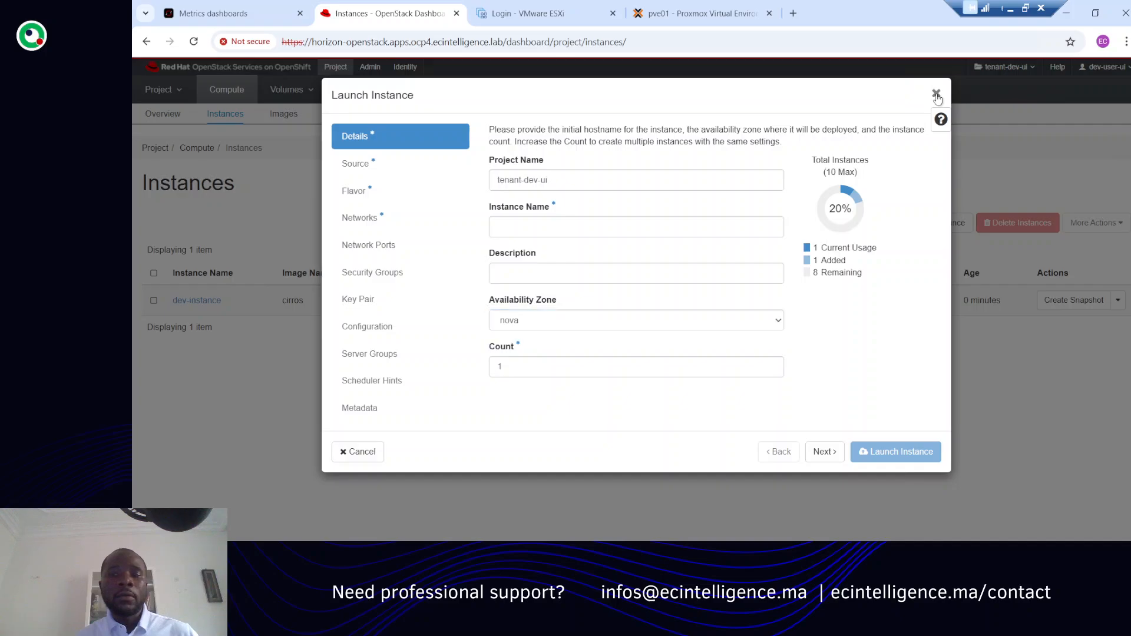
{"action": "left_click", "coordinate": [937, 96]}
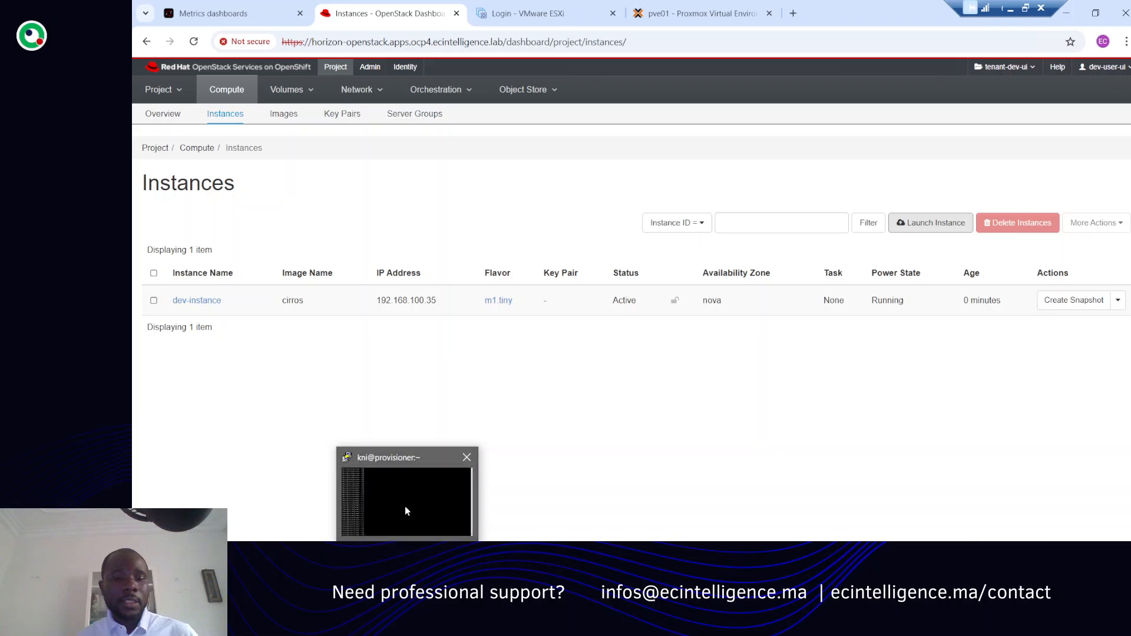
- In the kni@provisioner terminal, run "oc rsh -n openstack openstackclient" and list the compute zones with "openstack availability zone list --compute"
{"action": "left_click", "coordinate": [405, 506]}
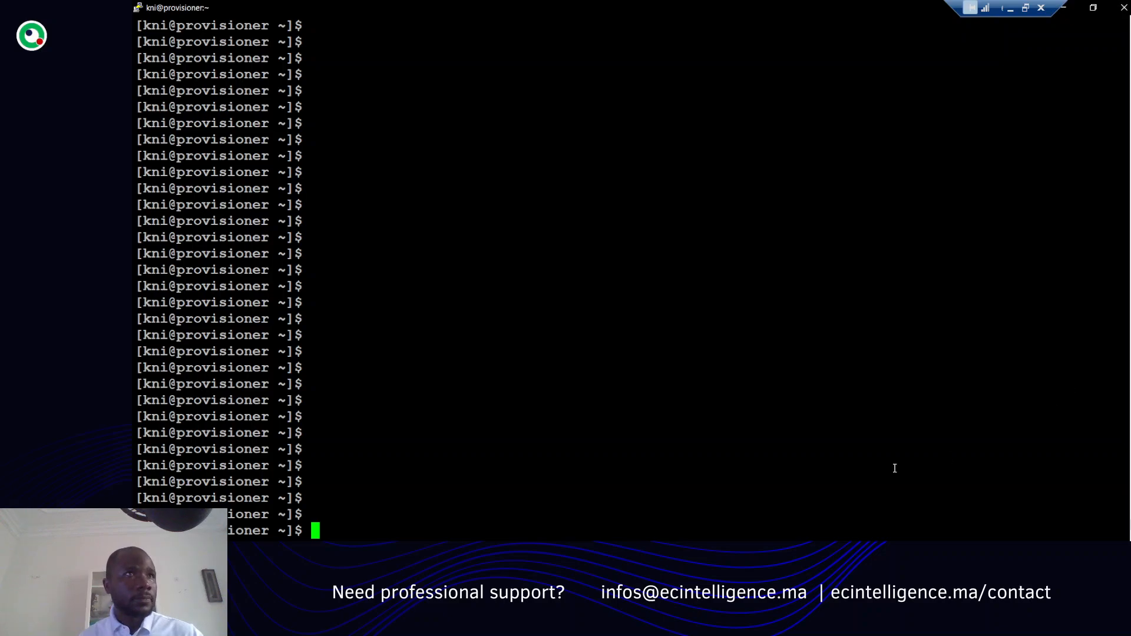
{"action": "right_click", "coordinate": [829, 462]}
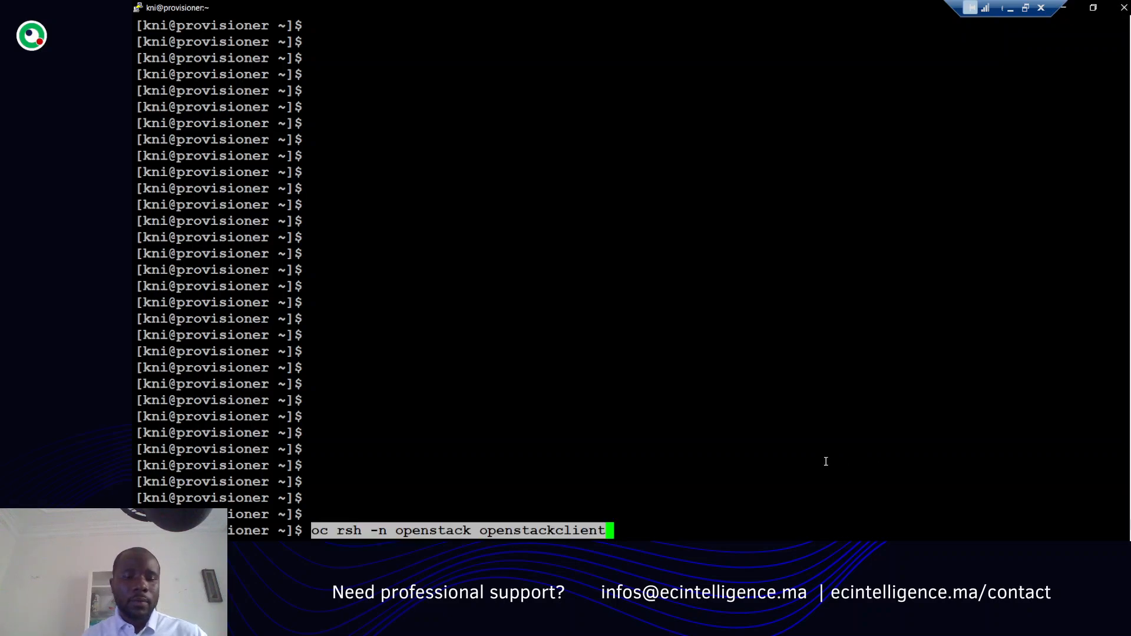
{"action": "key", "text": "Return"}
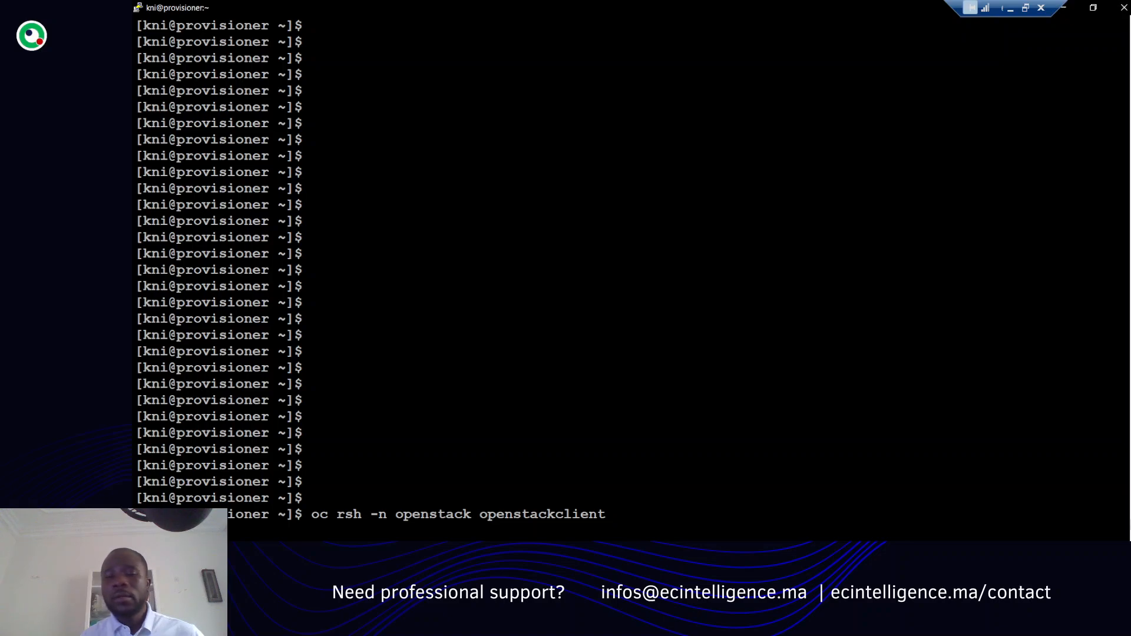
{"action": "right_click", "coordinate": [599, 366]}
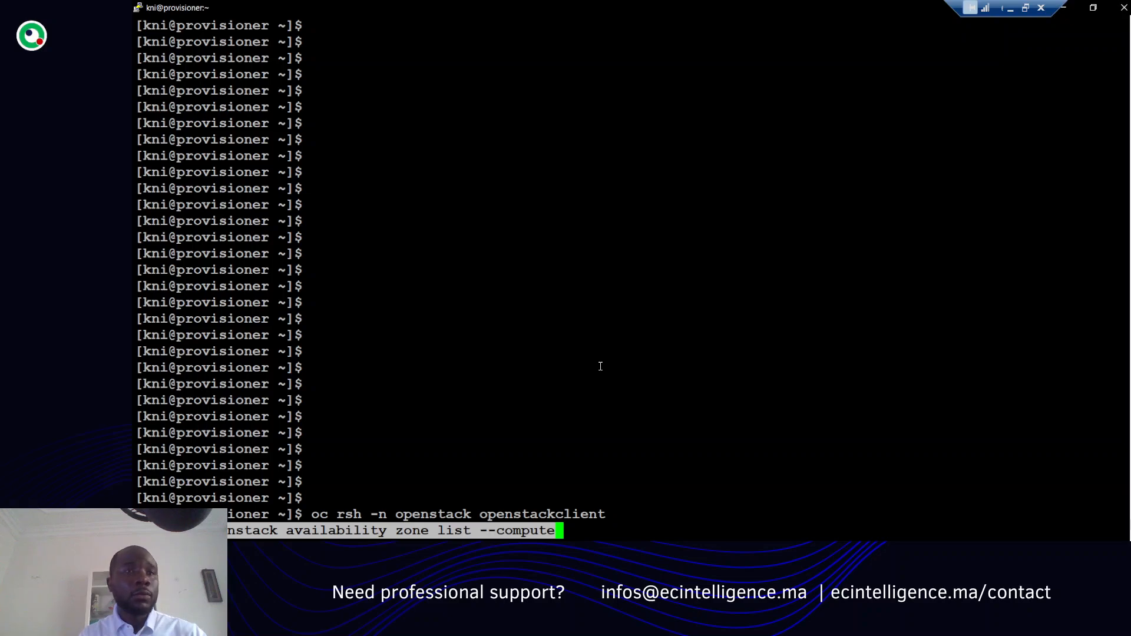
{"action": "key", "text": "Return"}
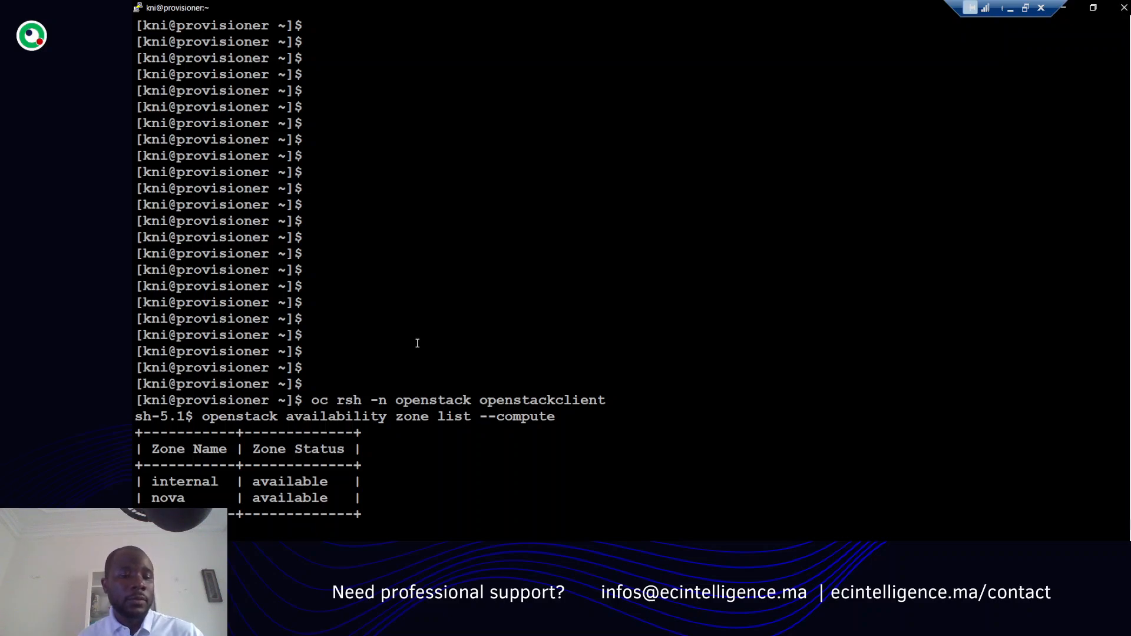
{"action": "key", "text": "Return"}
{"action": "key", "text": "Return"}
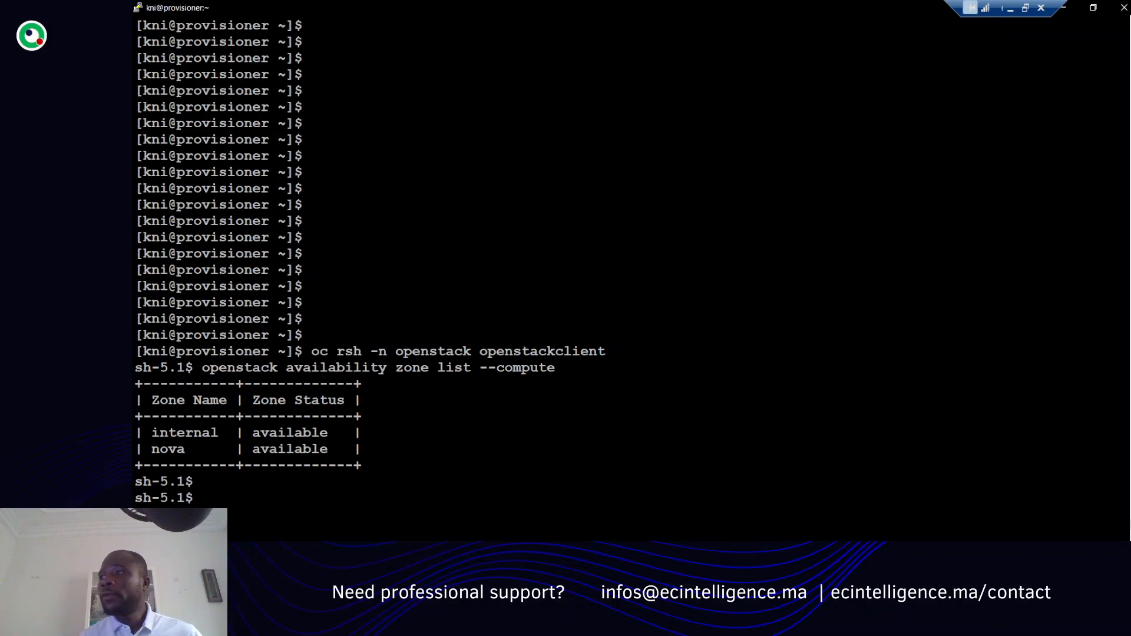
- Create the host aggregates aggregate-dev in availability zone zone-dev and aggregate-prod in zone-prod using "openstack aggregate create --zone"
{"action": "right_click", "coordinate": [785, 409]}
{"action": "key", "text": "Return"}
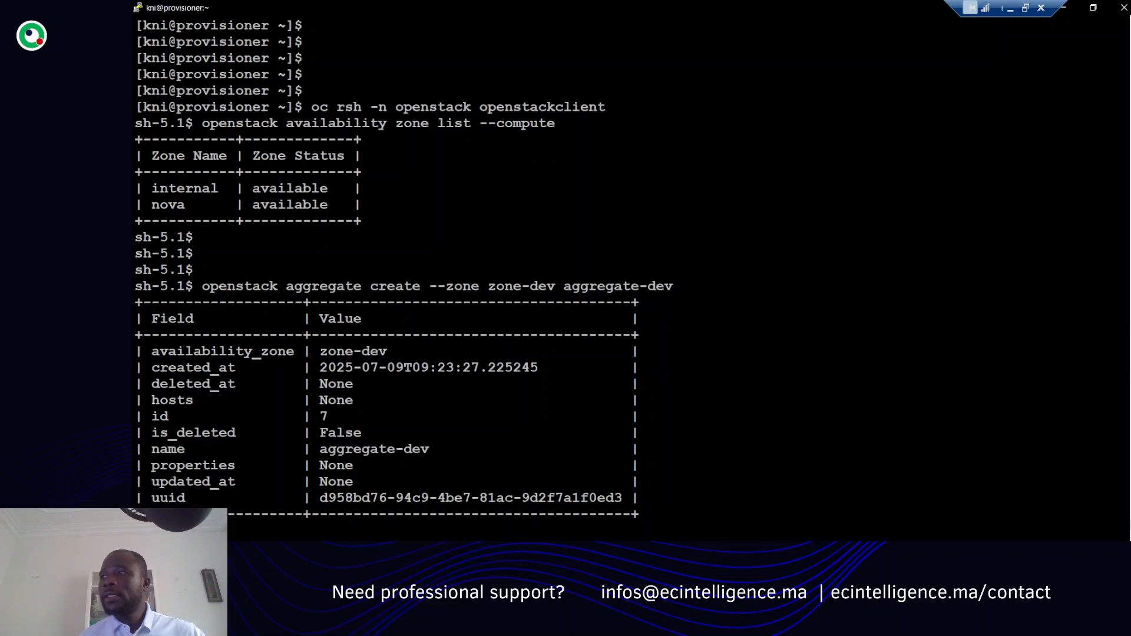
{"action": "right_click", "coordinate": [932, 359]}
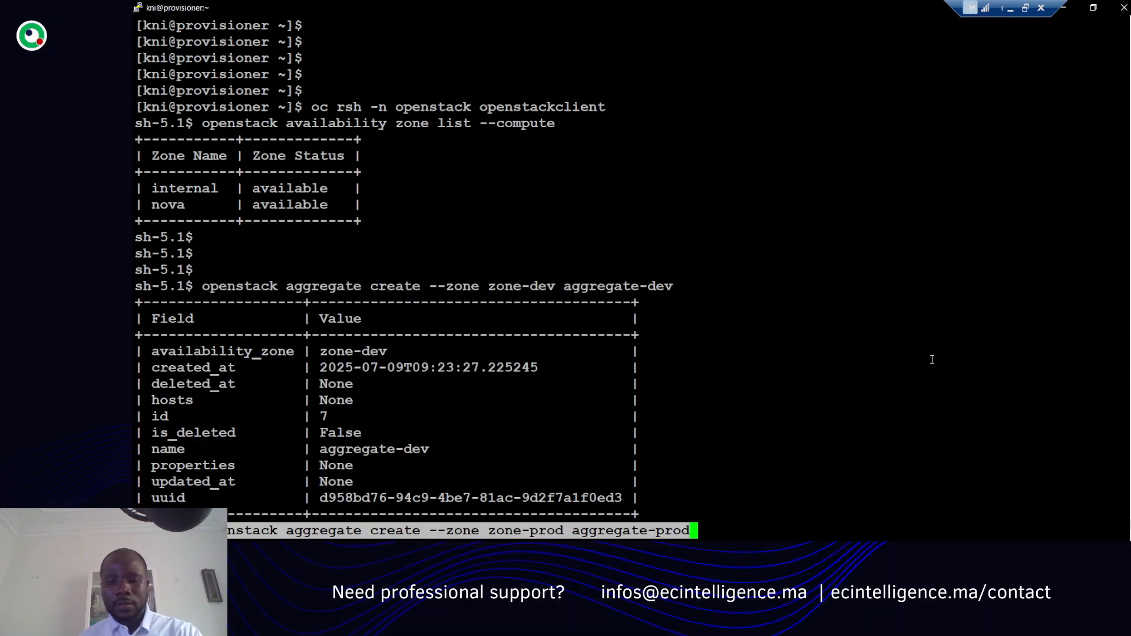
{"action": "key", "text": "Return"}
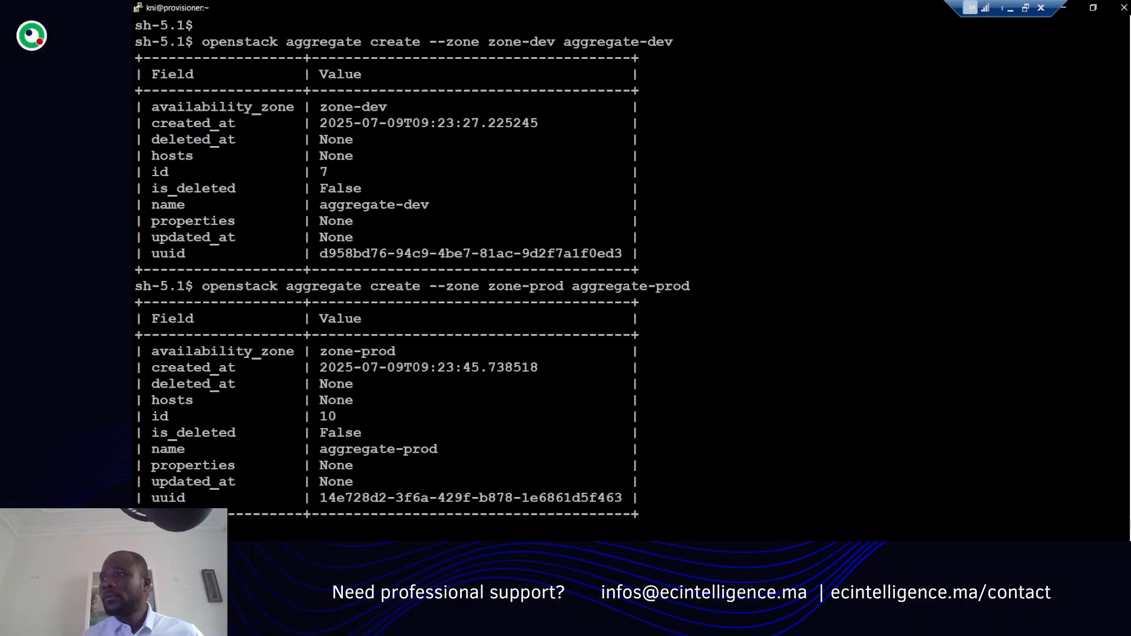
- Add the host edpm-compute-0.ctlplane.ecintelligence.lab to aggregate-dev with "openstack aggregate add host"
{"action": "right_click", "coordinate": [800, 390]}
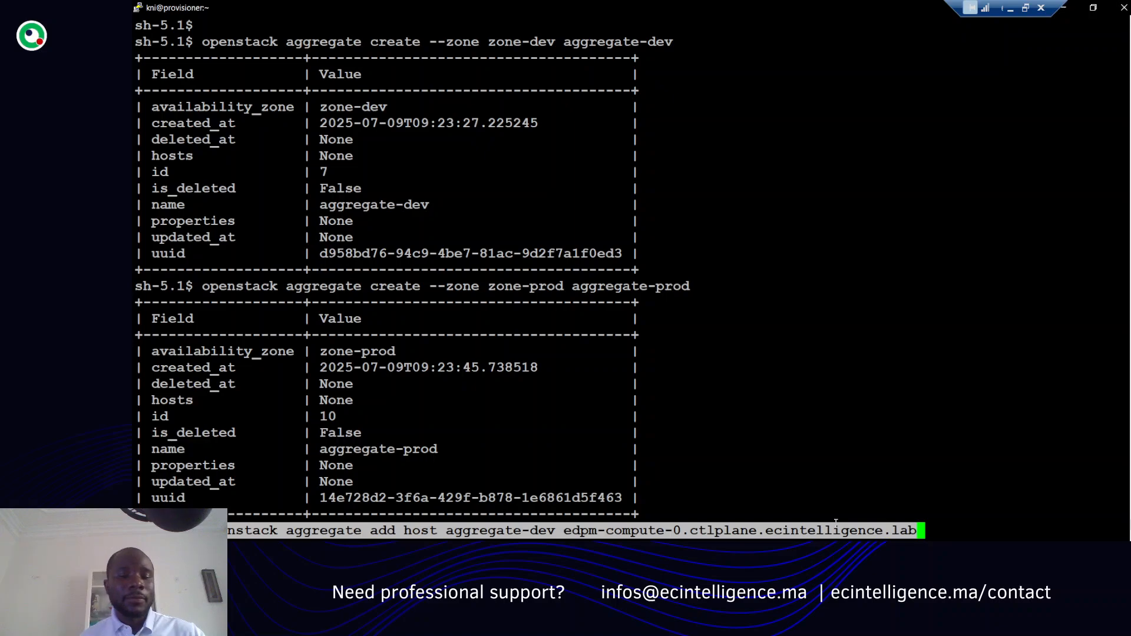
{"action": "key", "text": "Return"}
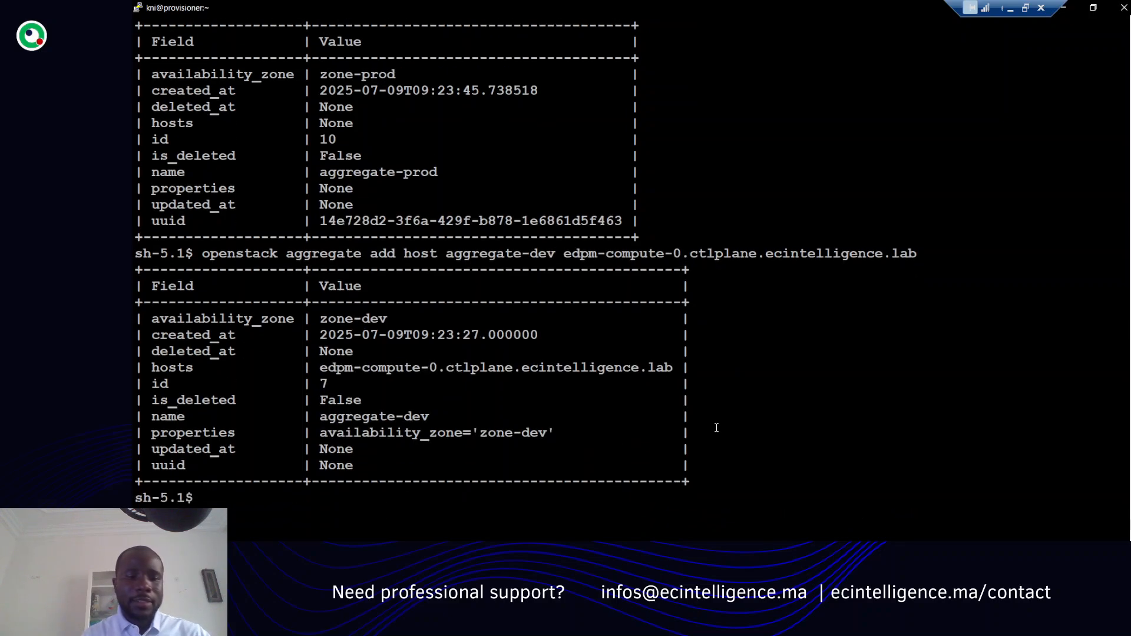
{"action": "key", "text": "Return"}
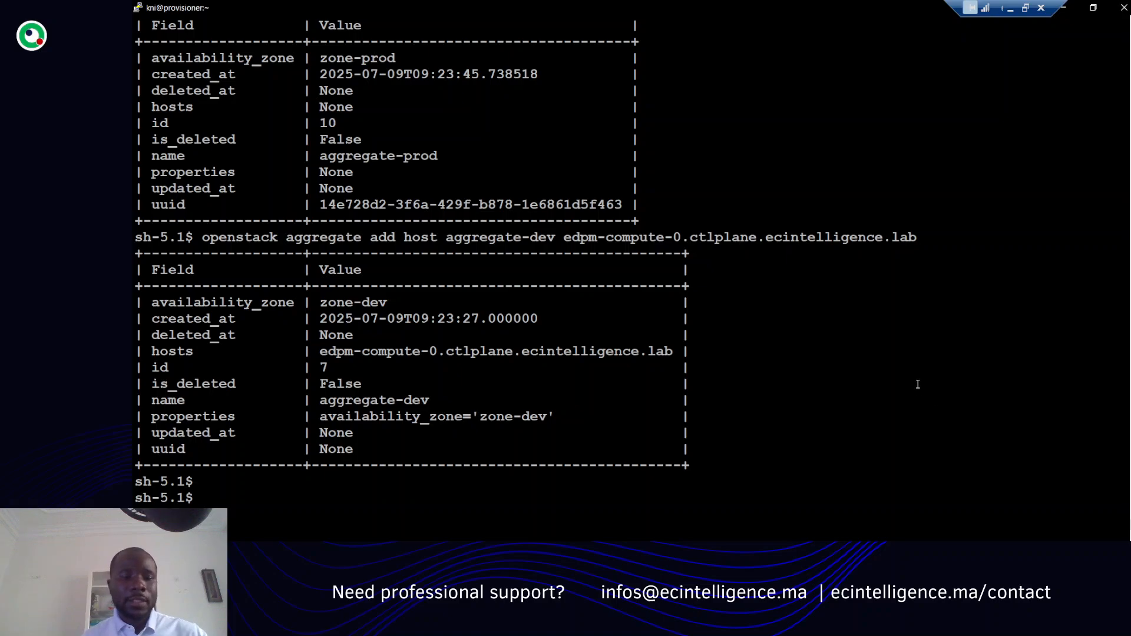
- List the compute hypervisors with "openstack hypervisor list"
{"action": "type", "text": "openstack"}
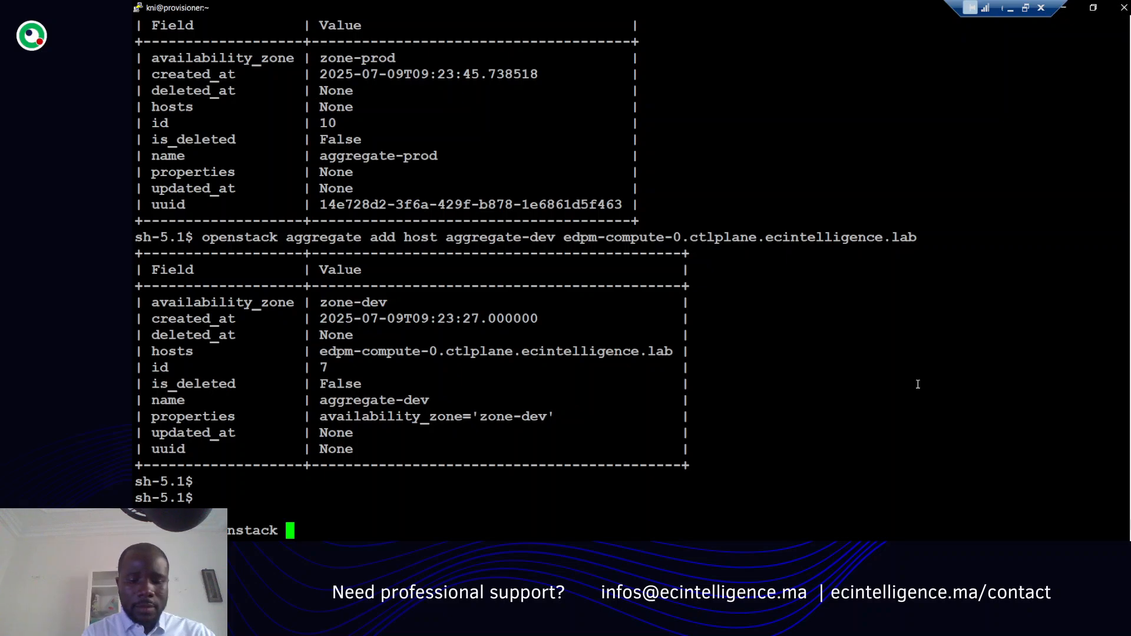
{"action": "type", "text": " hype"}
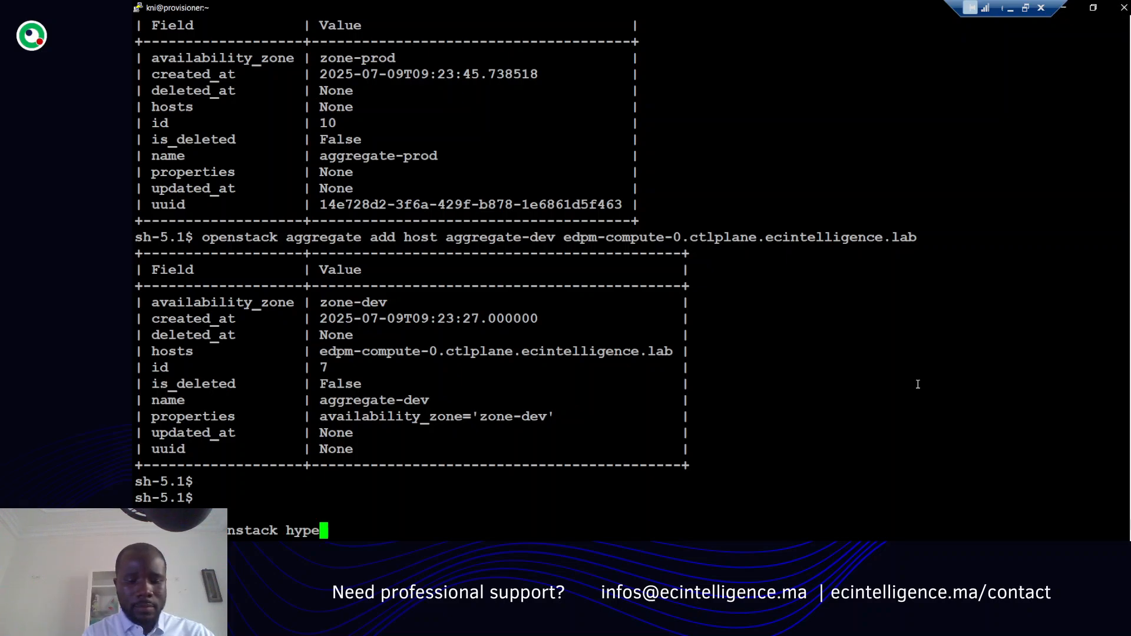
{"action": "type", "text": "rsive"}
{"action": "key", "text": "BackSpace"}
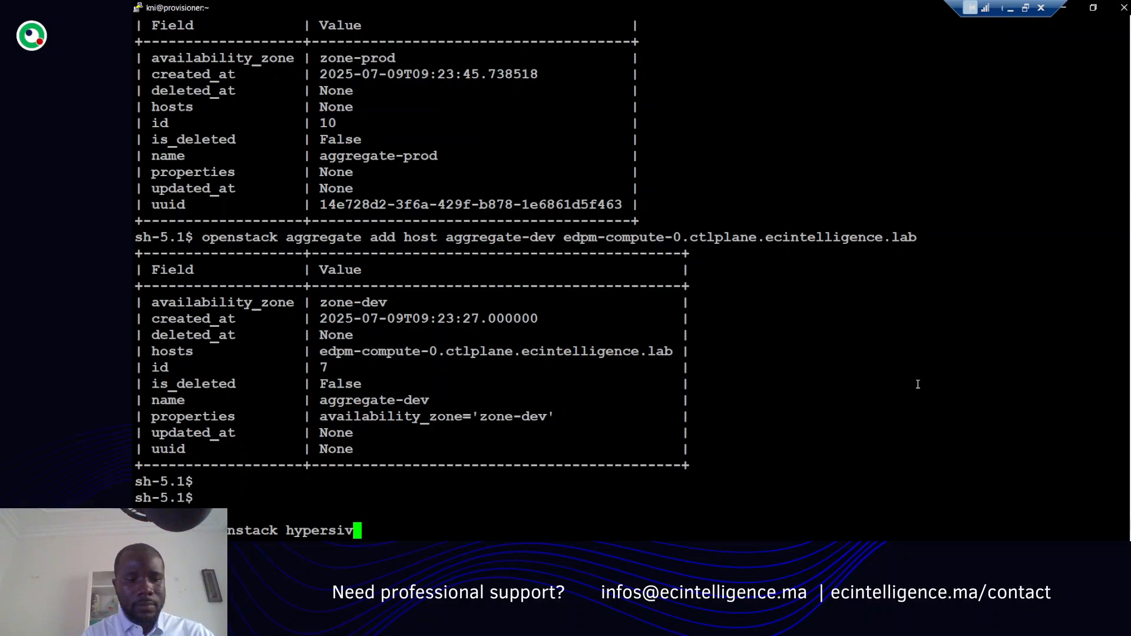
{"action": "key", "text": "BackSpace"}
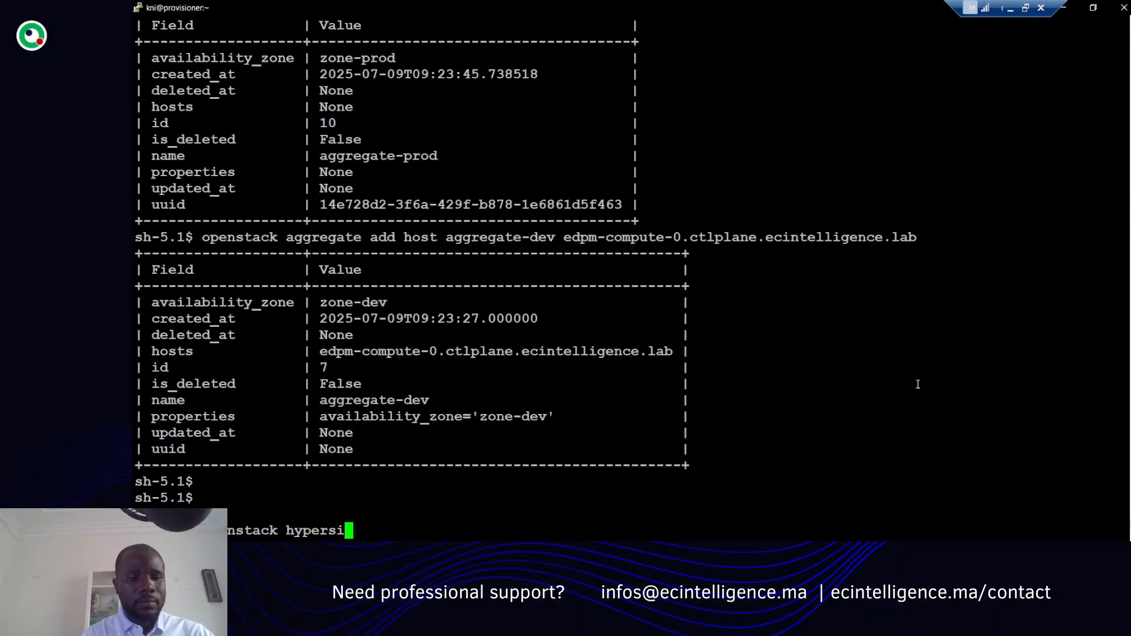
{"action": "key", "text": "BackSpace"}
{"action": "key", "text": "BackSpace"}
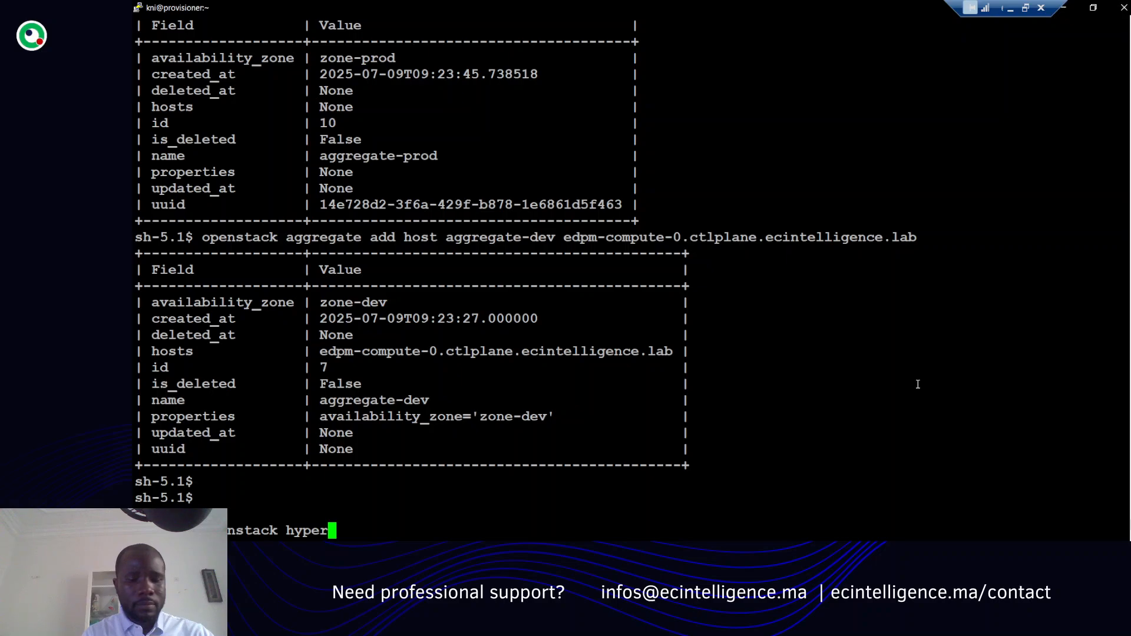
{"action": "type", "text": "visor"}
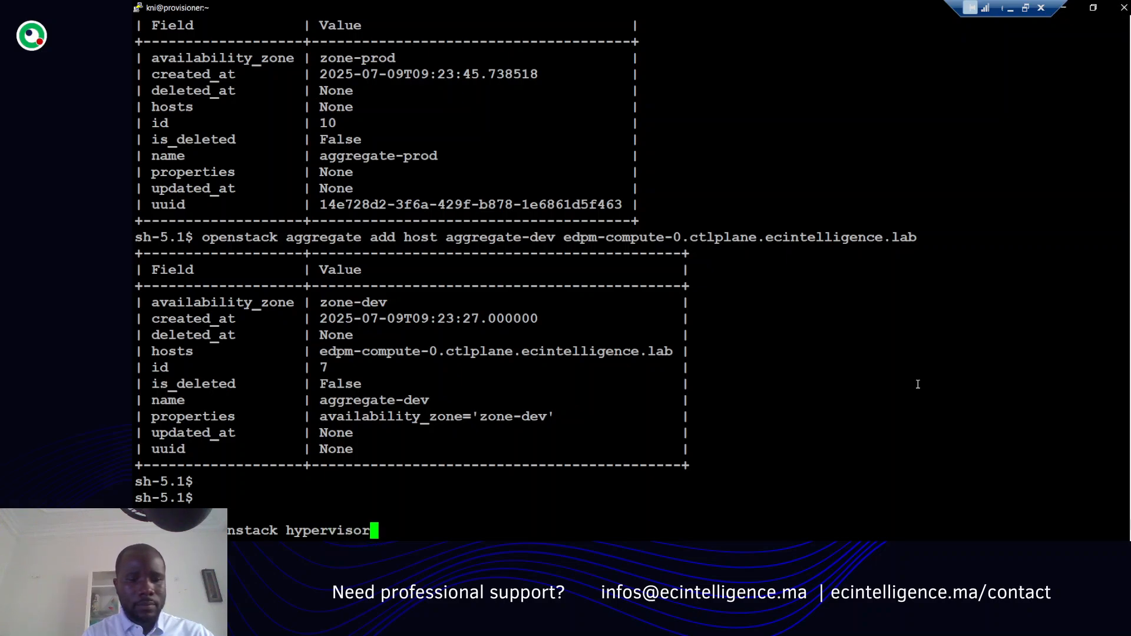
{"action": "type", "text": " list"}
{"action": "key", "text": "Return"}
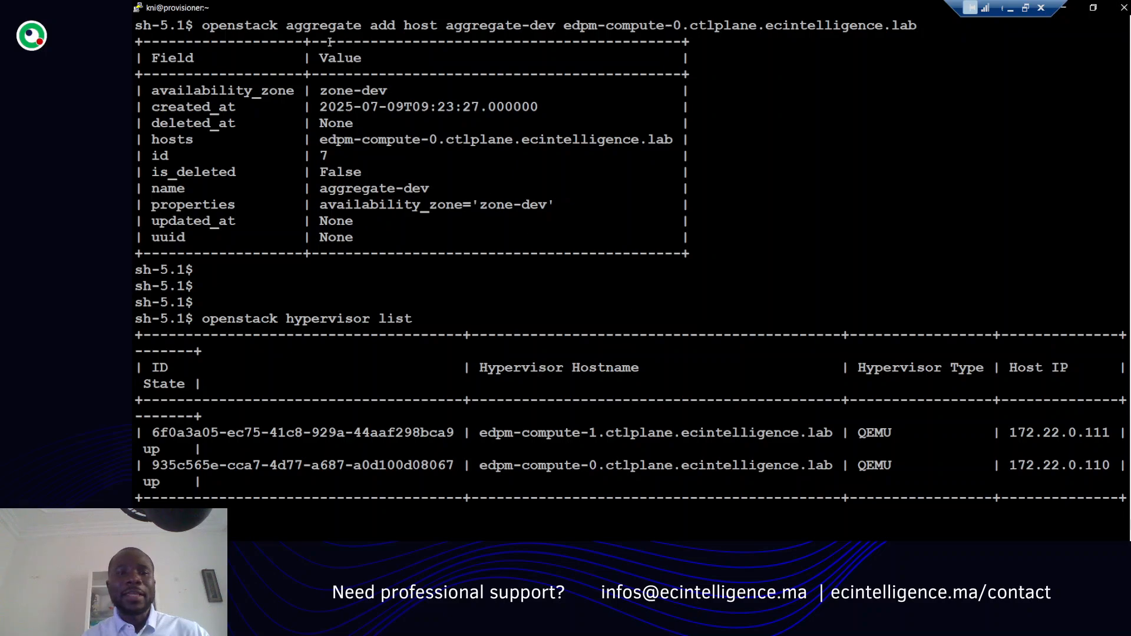
- Add the host edpm-compute-1.ctlplane.ecintelligence.lab to aggregate-prod with "openstack aggregate add host"
{"action": "left_click_drag", "start_coordinate": [211, 26], "coordinate": [597, 26]}
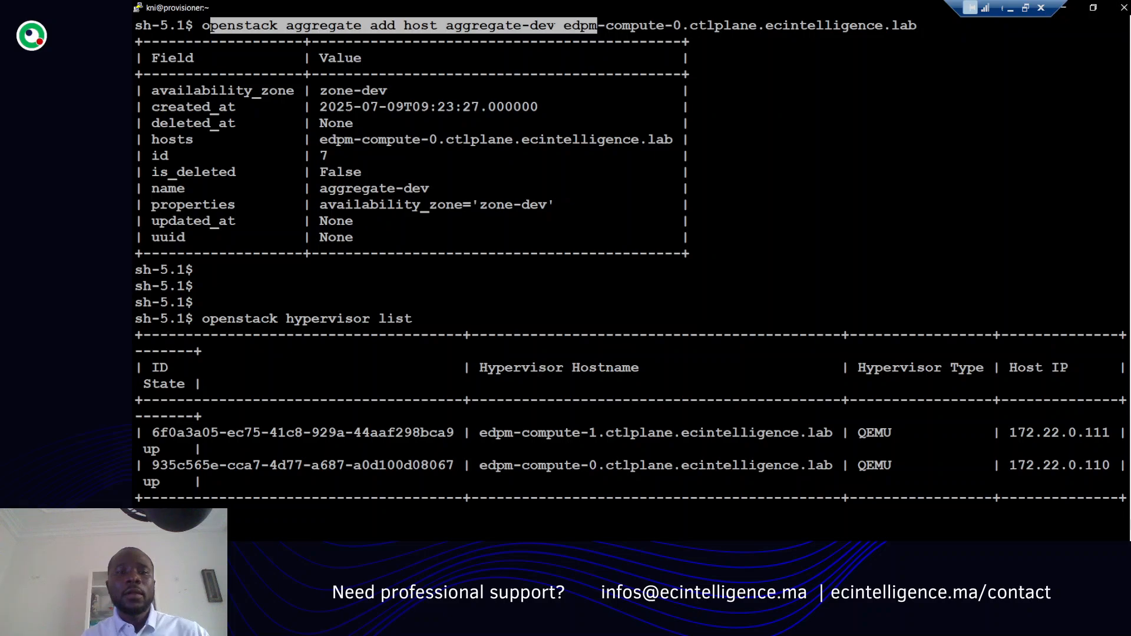
{"action": "left_click", "coordinate": [502, 24]}
{"action": "double_click", "coordinate": [497, 28]}
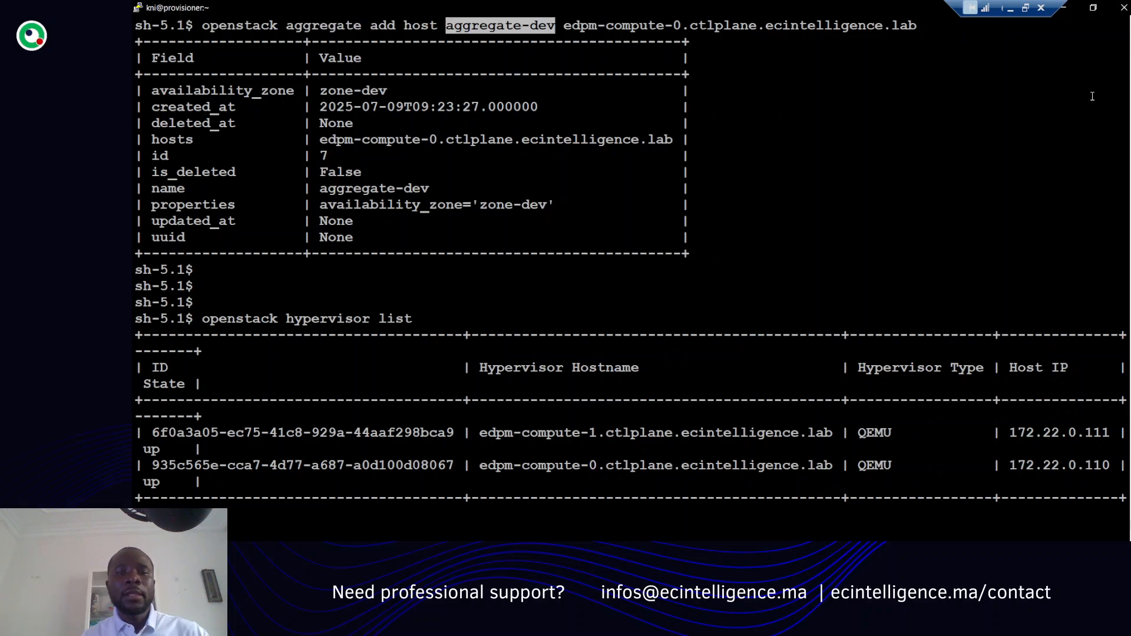
{"action": "scroll", "coordinate": [631, 267], "scroll_direction": "up", "scroll_amount": 8}
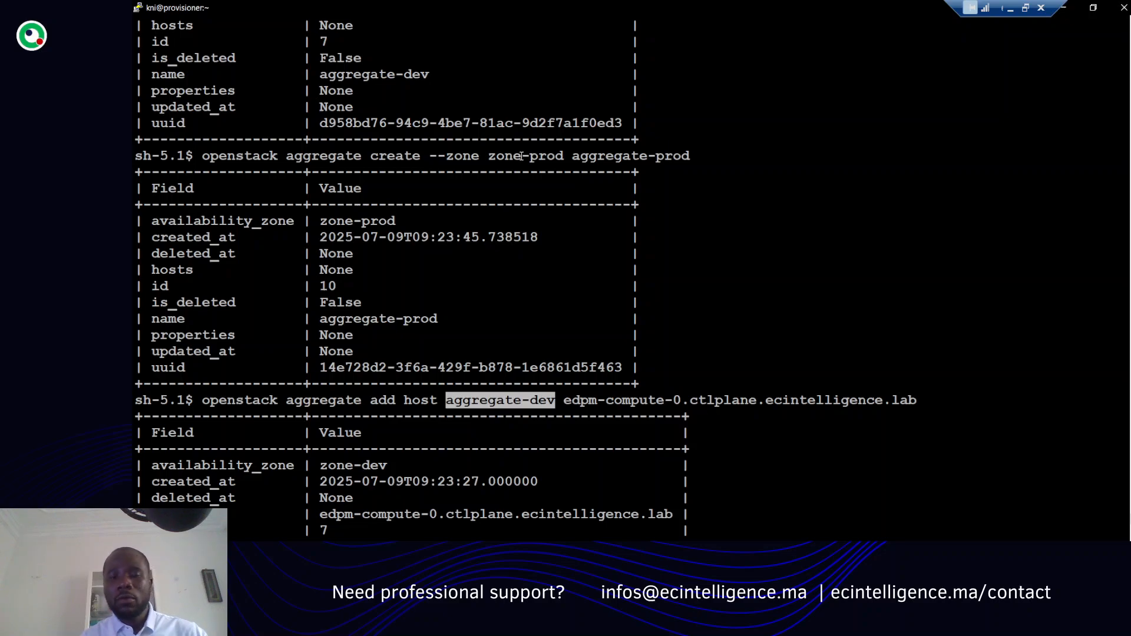
{"action": "left_click", "coordinate": [551, 357]}
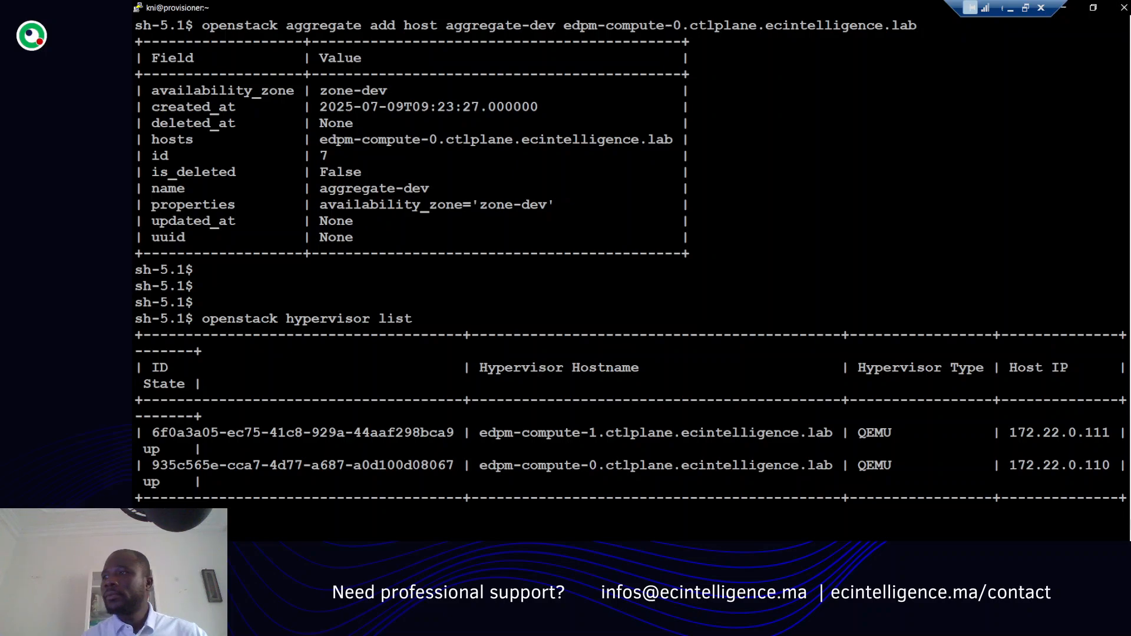
{"action": "right_click", "coordinate": [836, 436]}
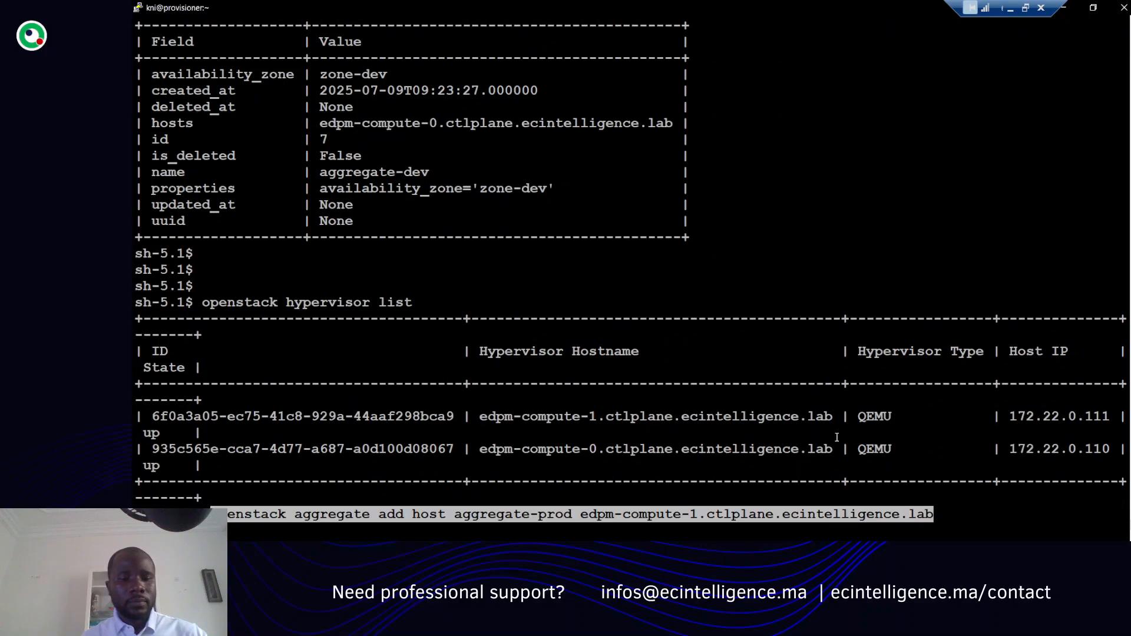
{"action": "key", "text": "Return"}
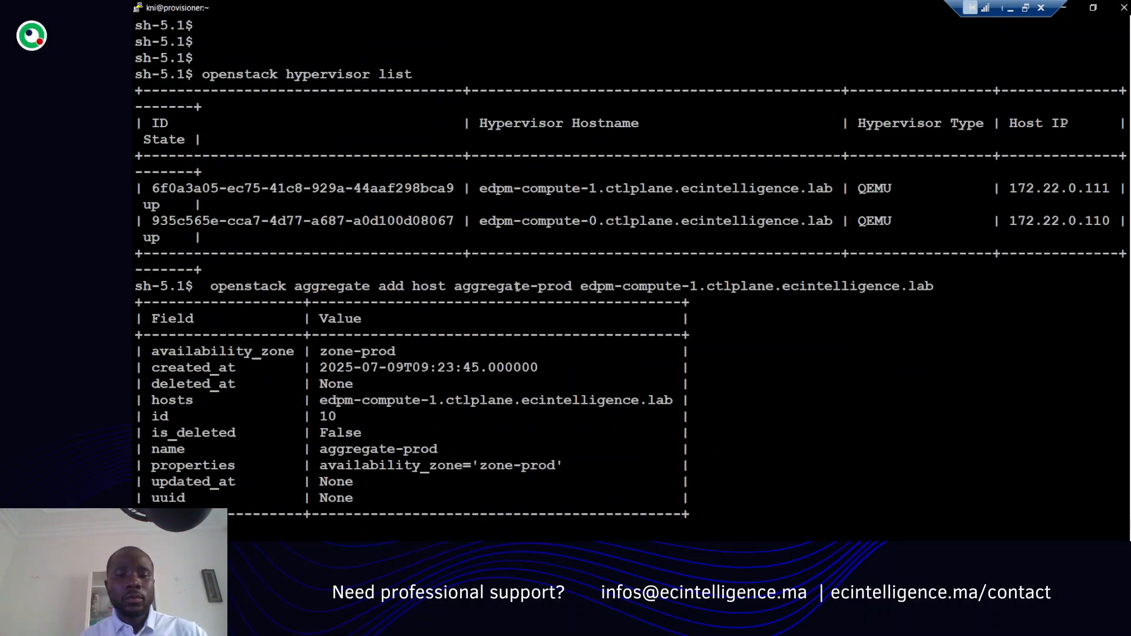
- Review the earlier aggregate commands, matching aggregate-dev and aggregate-prod to their availability zones and hosts
{"action": "double_click", "coordinate": [516, 286]}
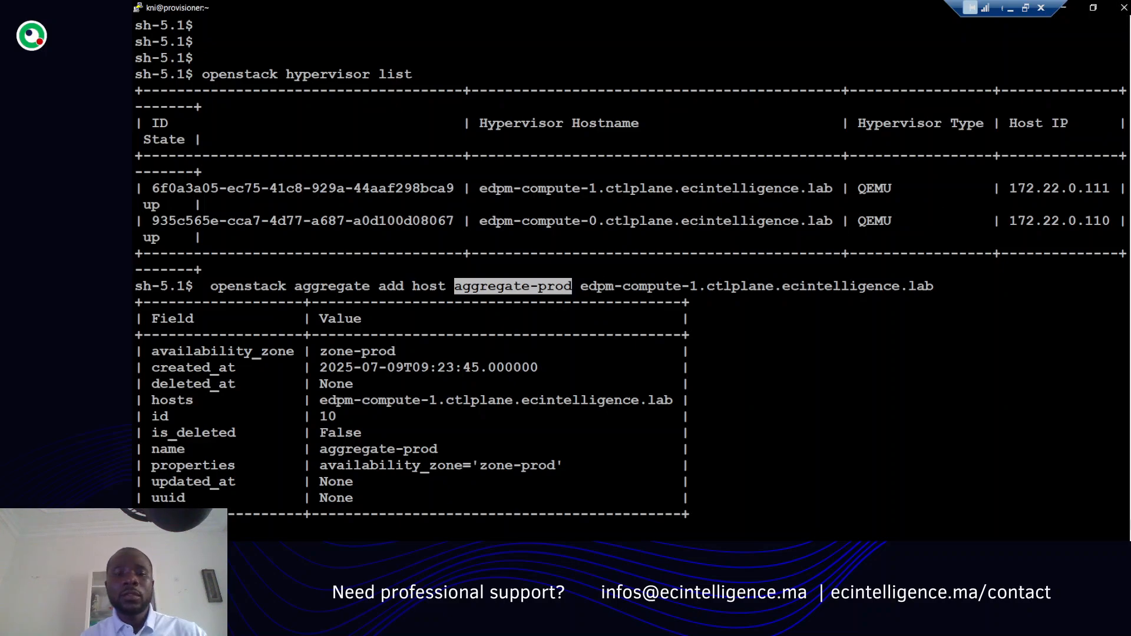
{"action": "scroll", "coordinate": [631, 278], "scroll_direction": "up", "scroll_amount": 8}
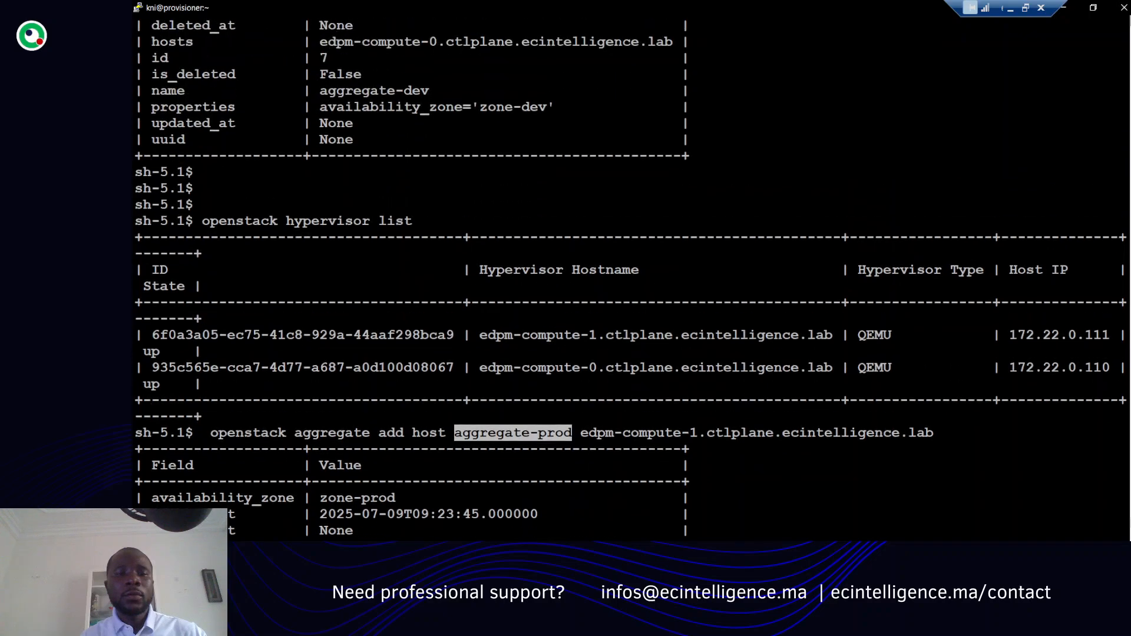
{"action": "scroll", "coordinate": [525, 276], "scroll_direction": "up", "scroll_amount": 6}
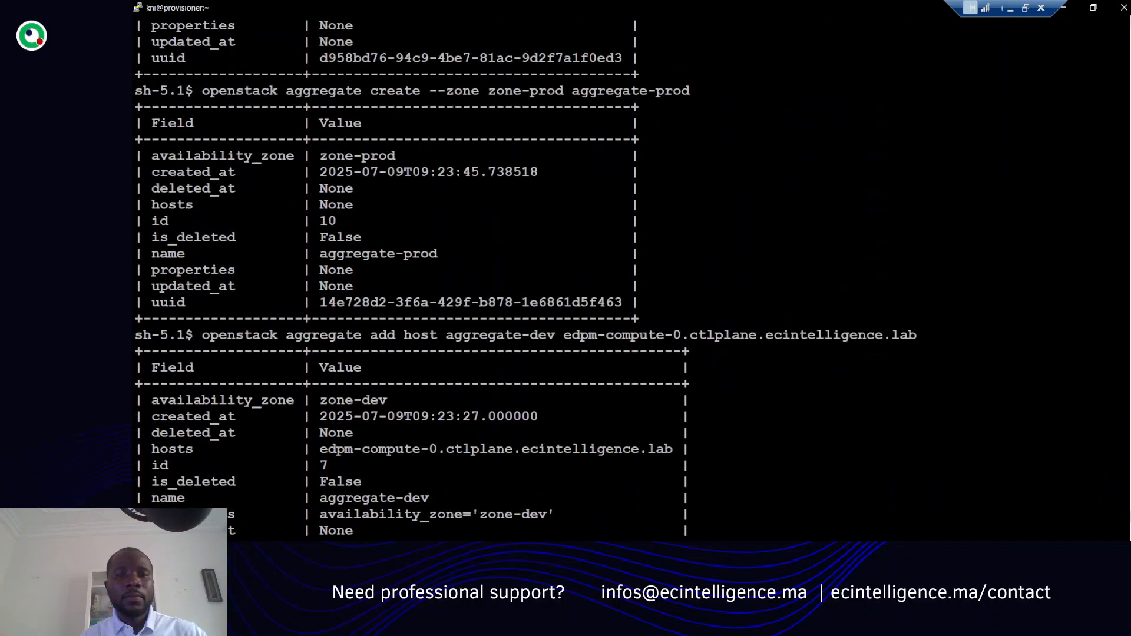
{"action": "scroll", "coordinate": [412, 278], "scroll_direction": "up", "scroll_amount": 5}
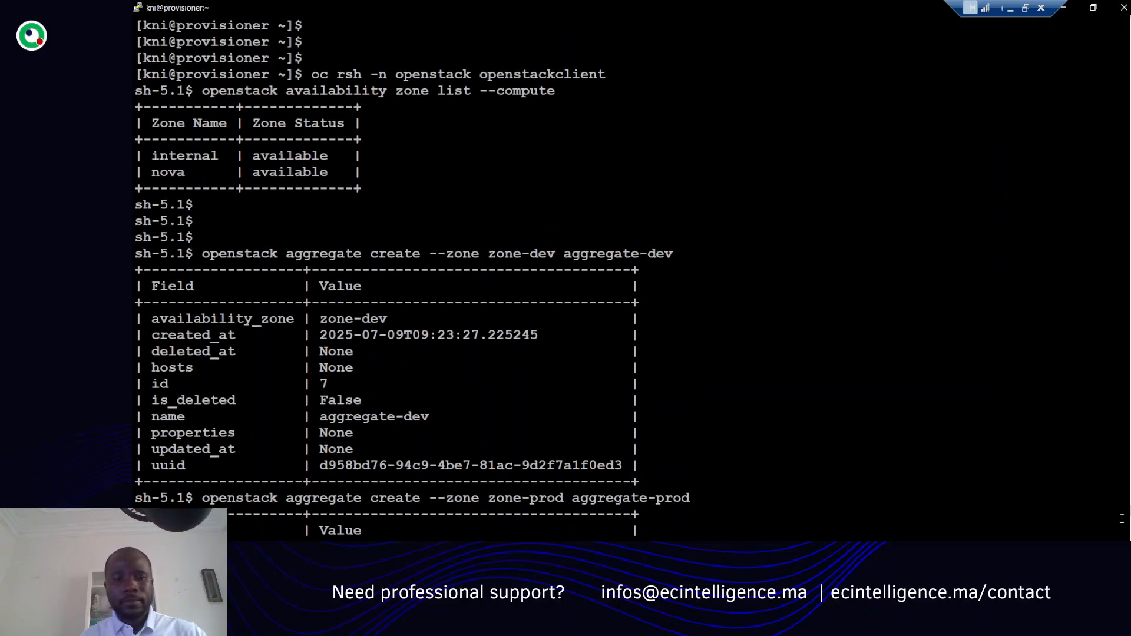
{"action": "double_click", "coordinate": [517, 255]}
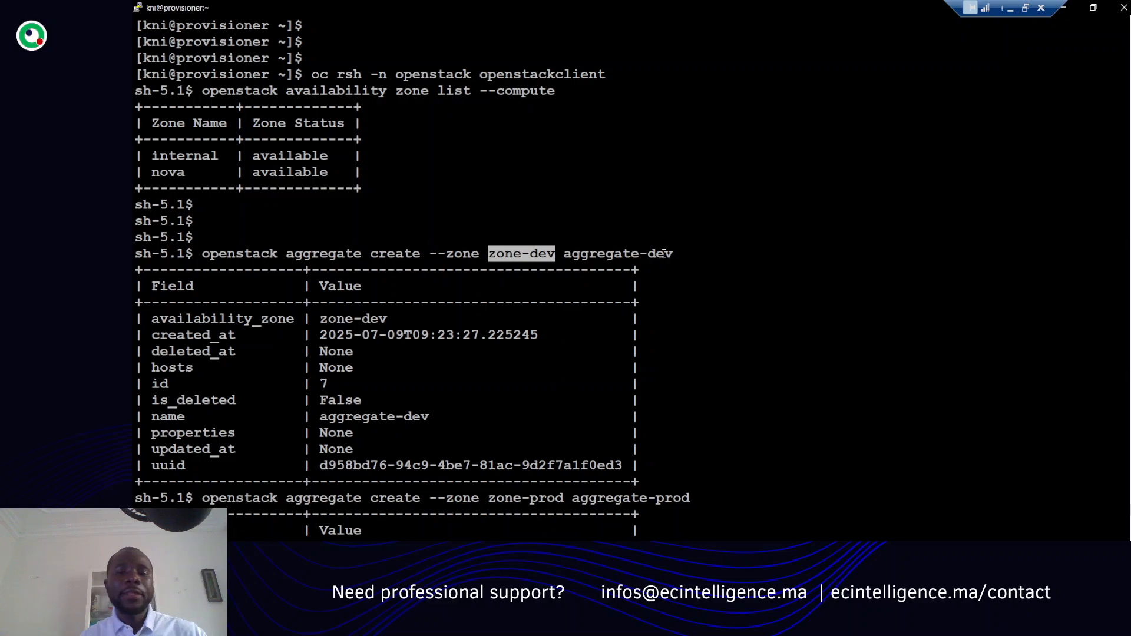
{"action": "double_click", "coordinate": [514, 498]}
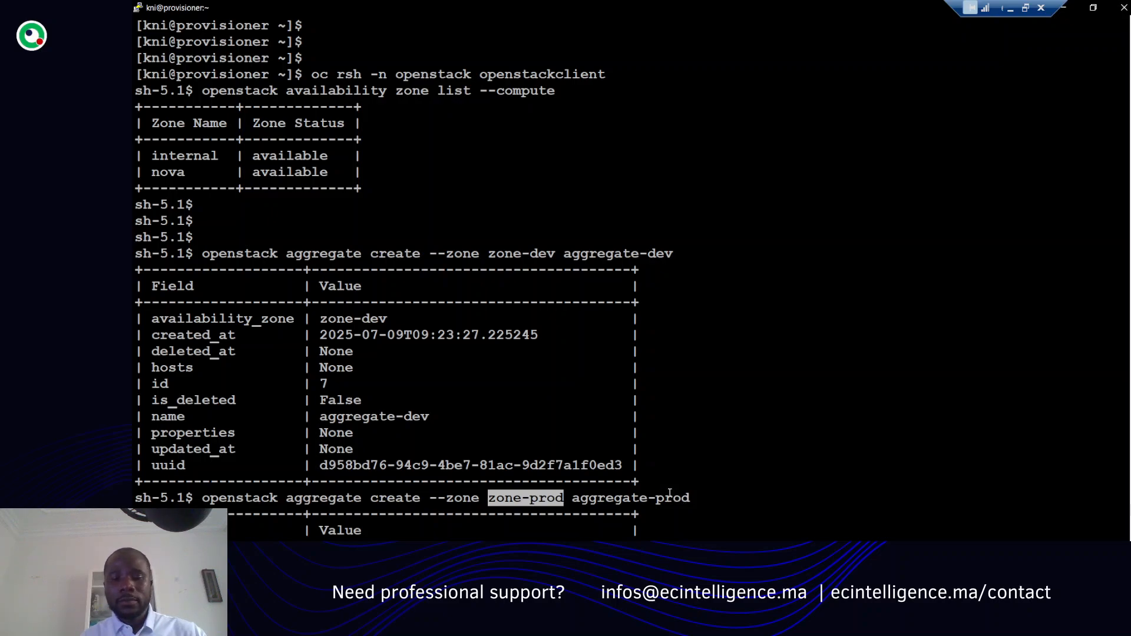
- List the host aggregates and their availability zones with "openstack aggregate list"
{"action": "double_click", "coordinate": [611, 252]}
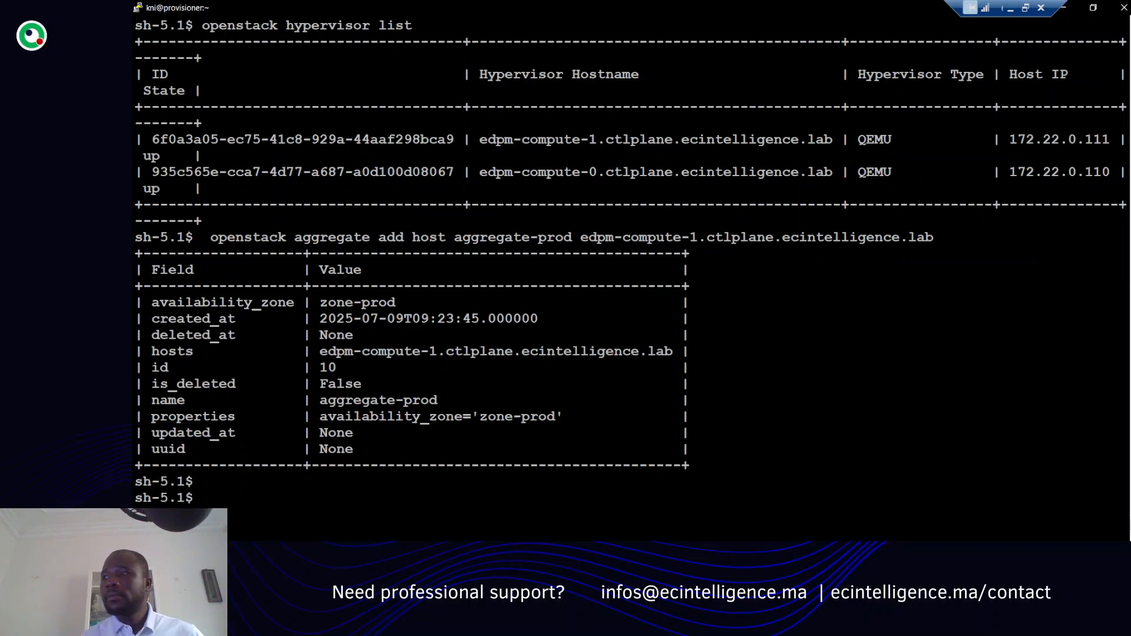
{"action": "right_click", "coordinate": [1003, 423]}
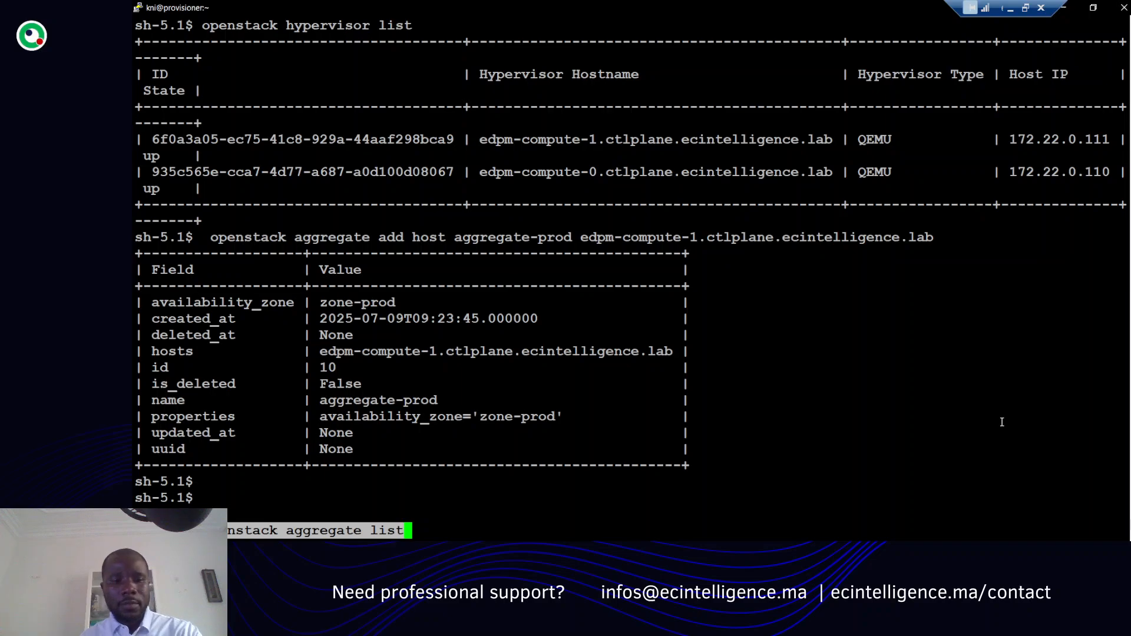
{"action": "key", "text": "Return"}
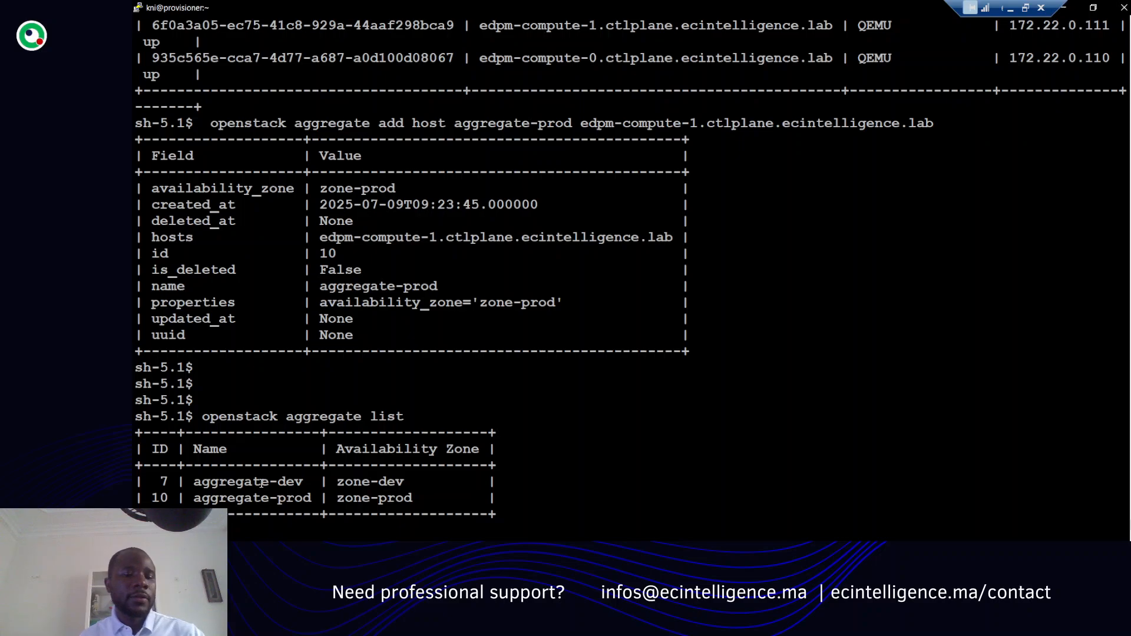
{"action": "key", "text": "Return"}
{"action": "key", "text": "Return"}
{"action": "key", "text": "Return"}
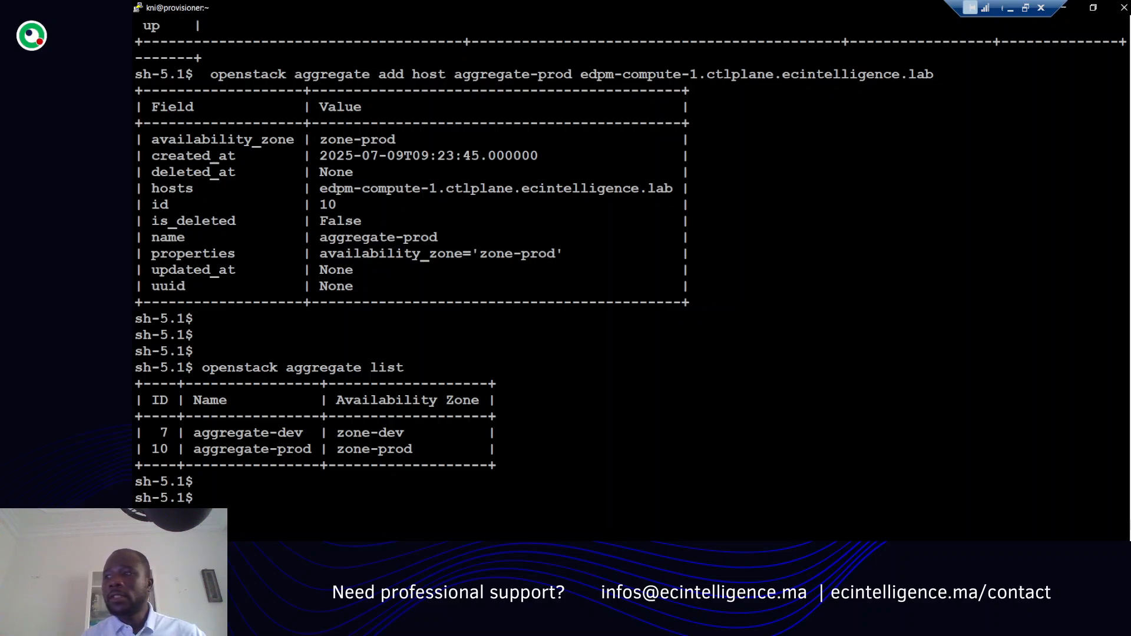
- Show the details of aggregate-dev with "openstack aggregate show aggregate-dev"
{"action": "right_click", "coordinate": [746, 483]}
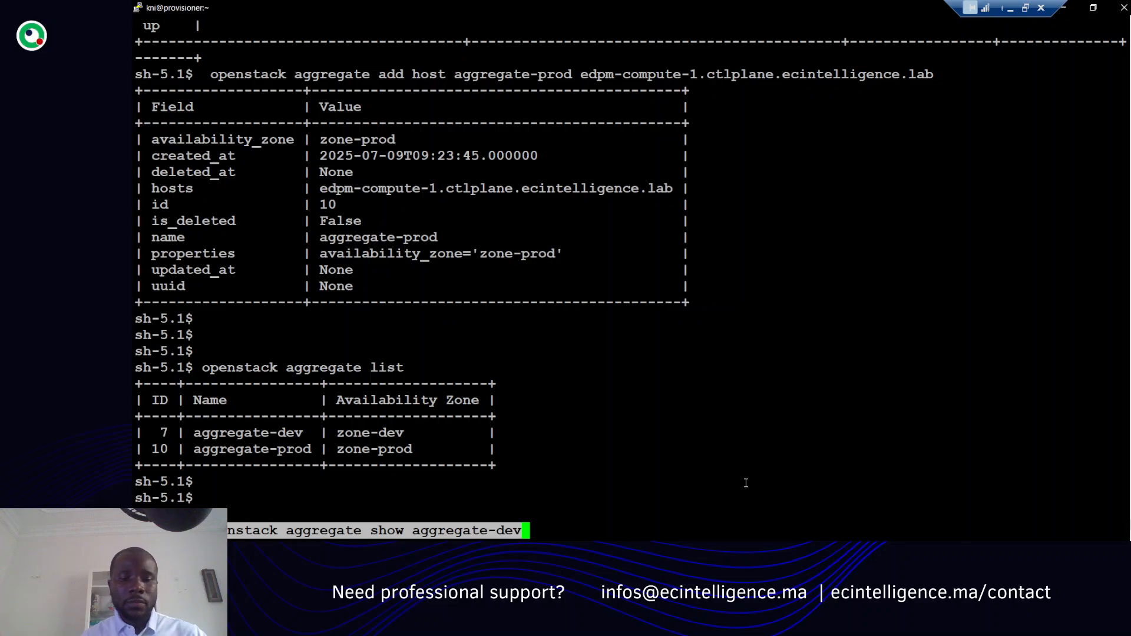
{"action": "key", "text": "Return"}
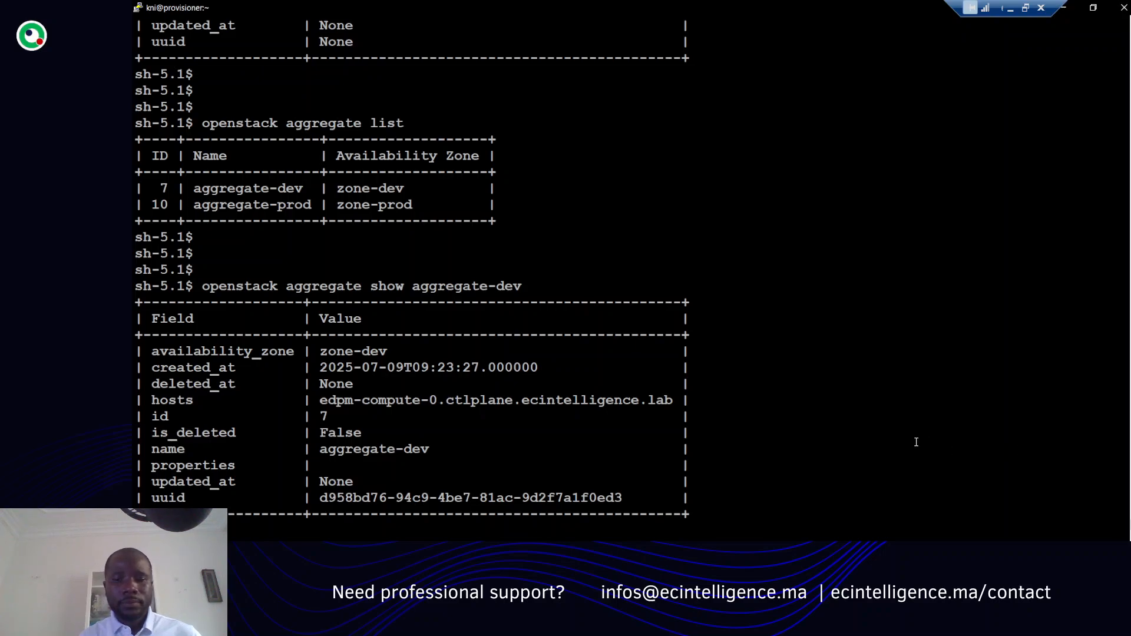
{"action": "key", "text": "Up"}
{"action": "key", "text": "Return"}
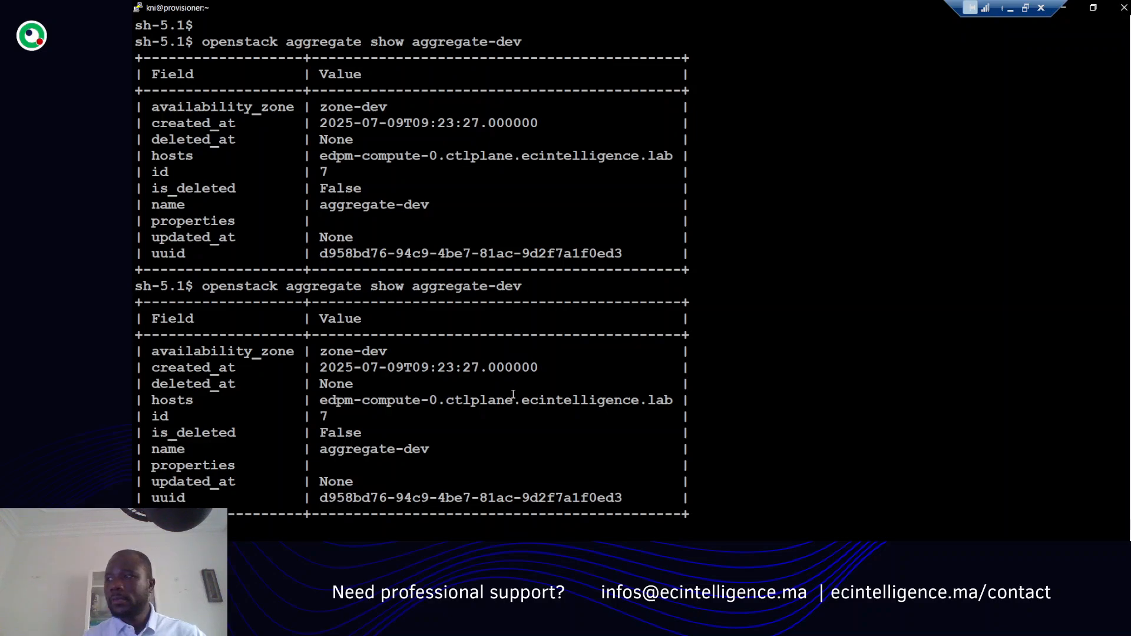
- Show the details of aggregate-prod with "openstack aggregate show aggregate-prod" and highlight its assigned host
{"action": "key", "text": "Return"}
{"action": "key", "text": "Return"}
{"action": "key", "text": "Up"}
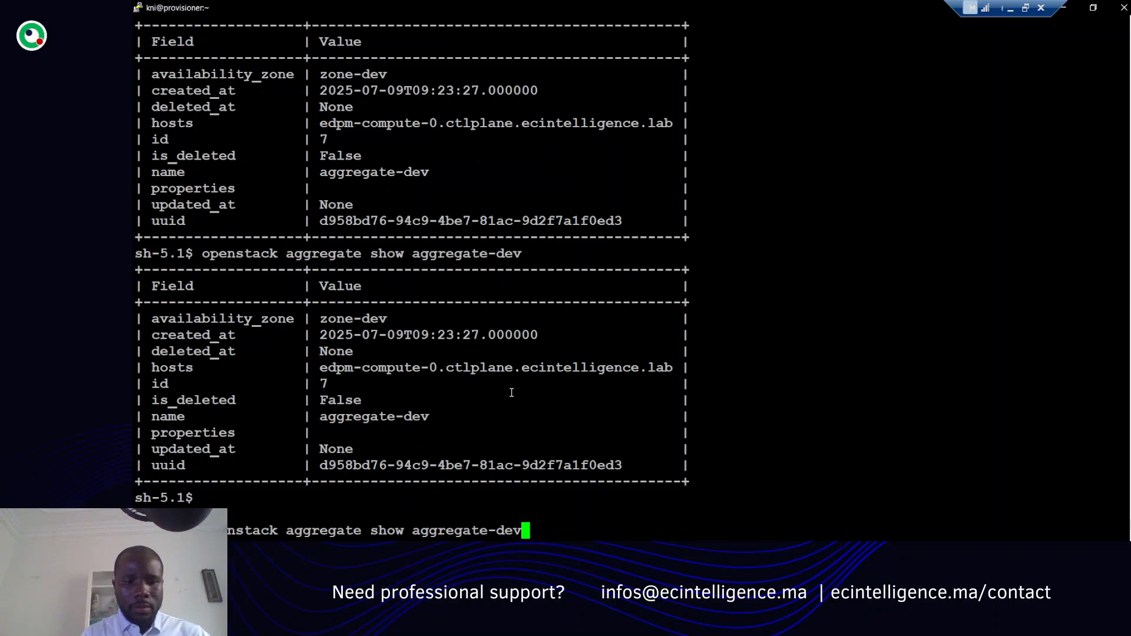
{"action": "key", "text": "BackSpace"}
{"action": "key", "text": "BackSpace"}
{"action": "key", "text": "BackSpace"}
{"action": "type", "text": "pr"}
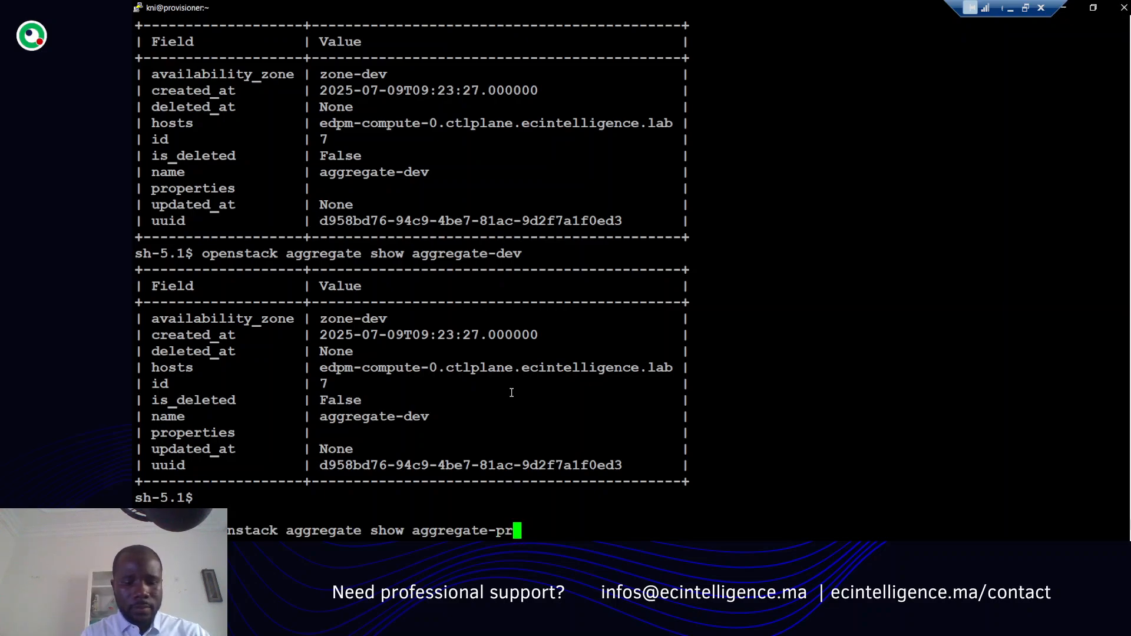
{"action": "type", "text": "od"}
{"action": "key", "text": "Return"}
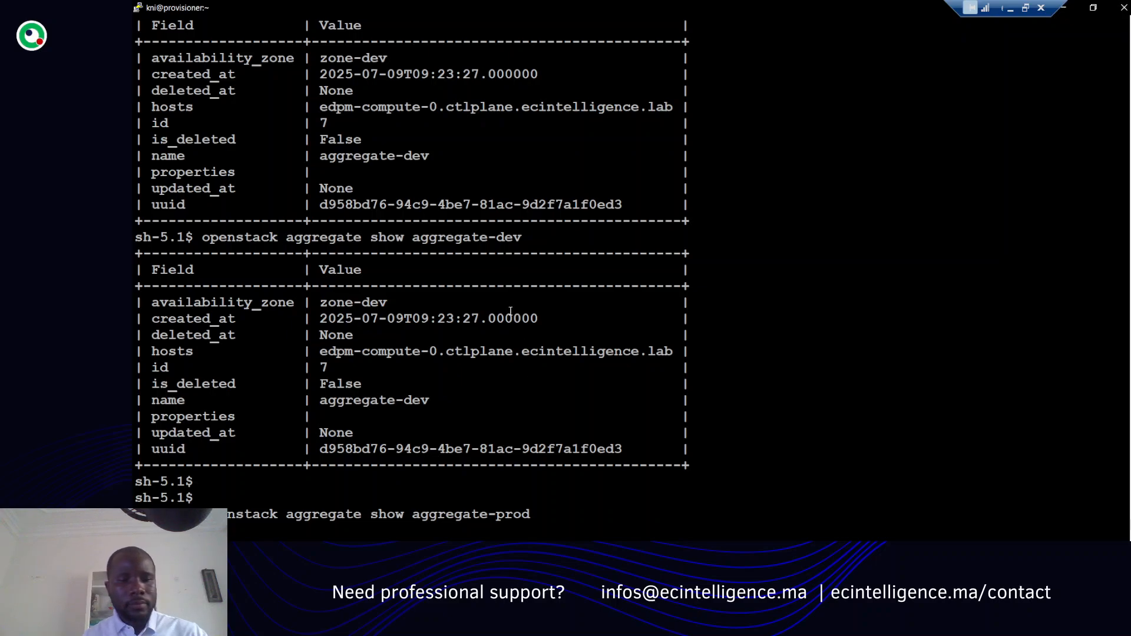
{"action": "double_click", "coordinate": [448, 401]}
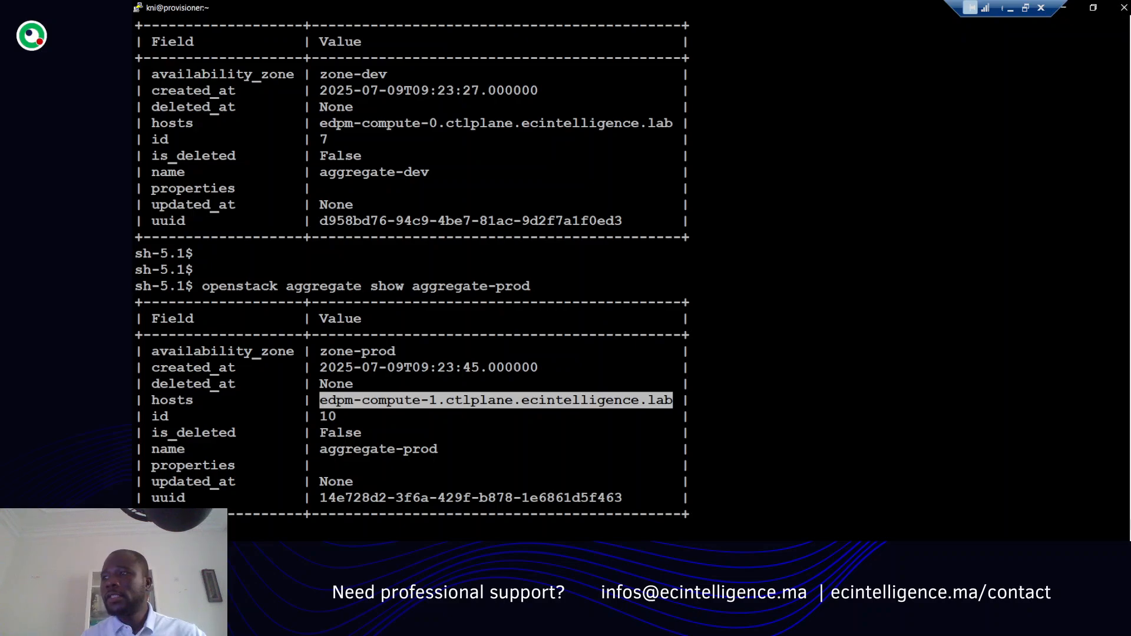
- List the compute availability zones with "openstack availability zone list --compute"
{"action": "left_click", "coordinate": [985, 369]}
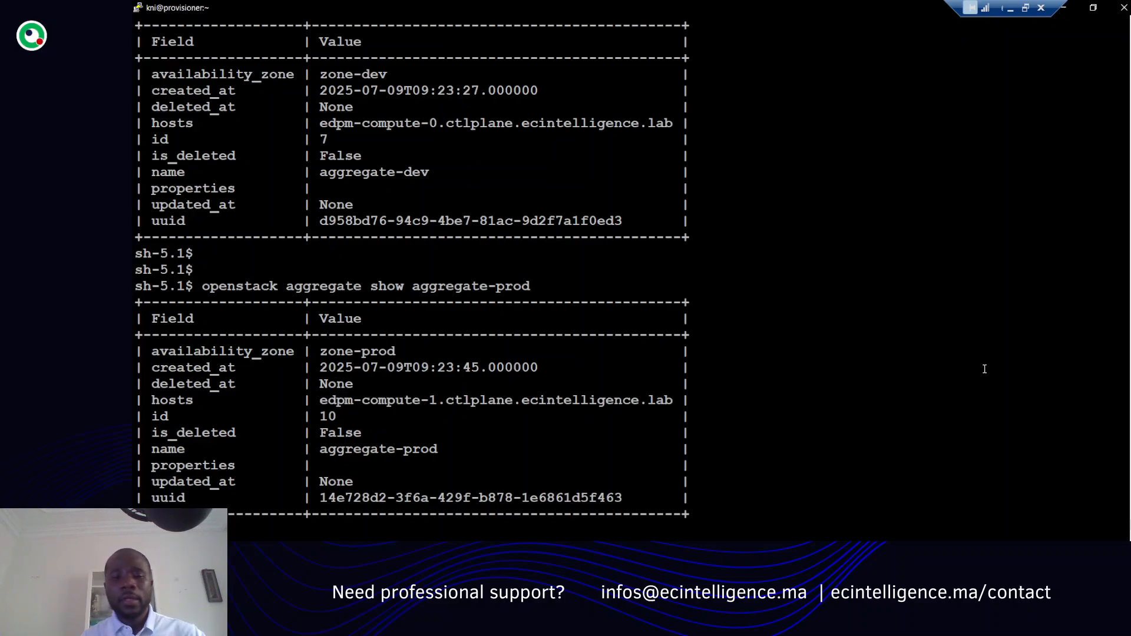
{"action": "right_click", "coordinate": [885, 404]}
{"action": "key", "text": "Return"}
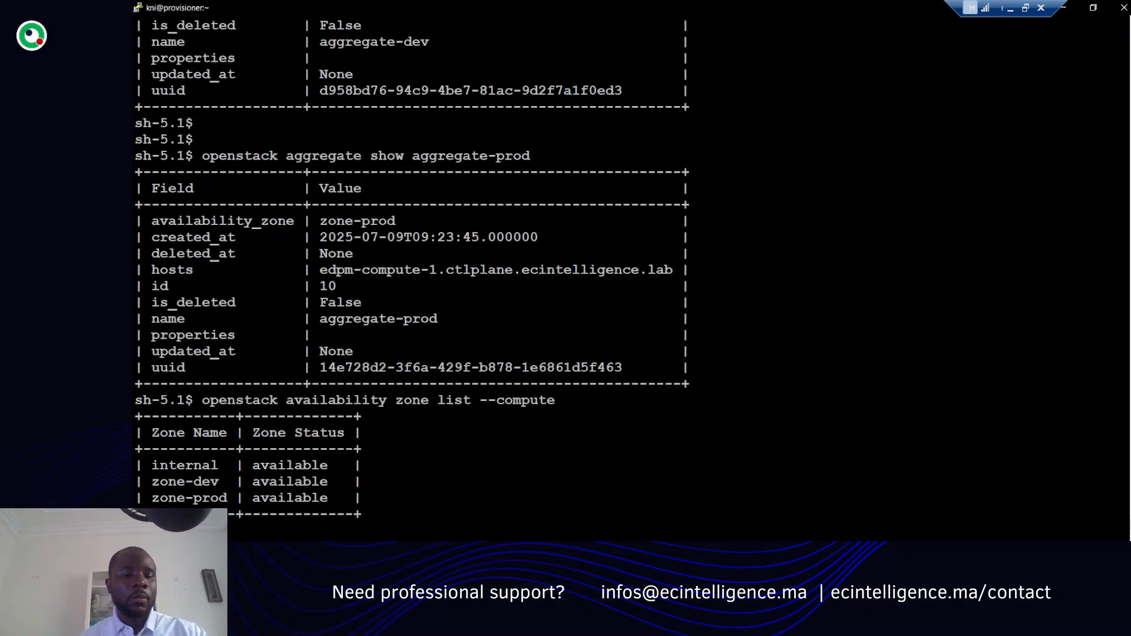
- Switch to the OpenStack dashboard in the browser and refresh the project's Instances page
{"action": "left_click", "coordinate": [323, 552]}
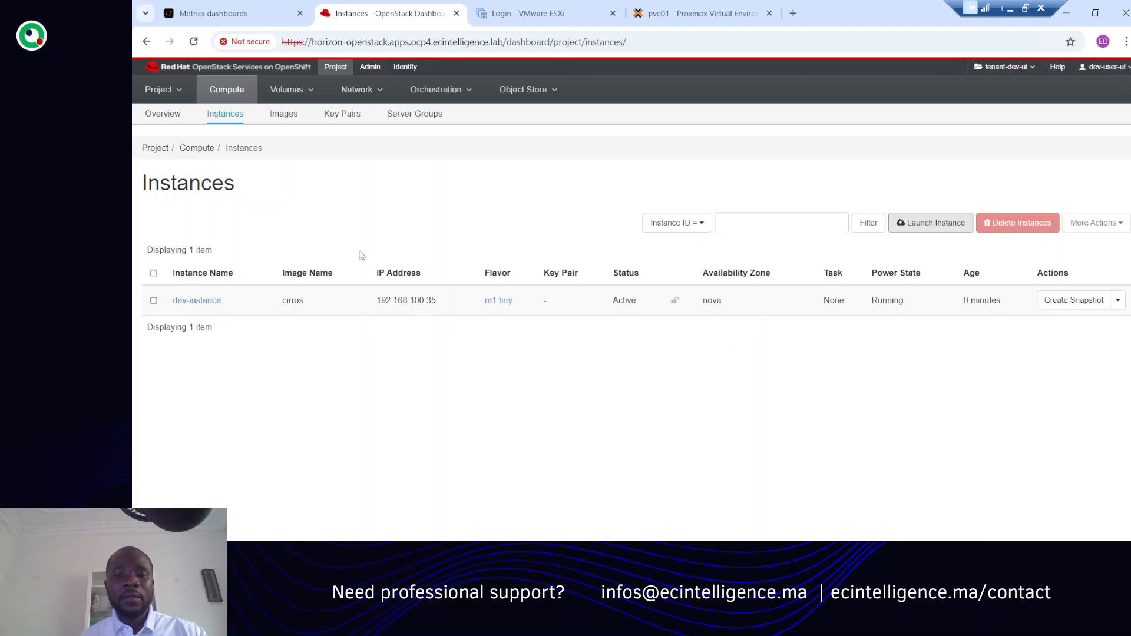
{"action": "left_click", "coordinate": [195, 42]}
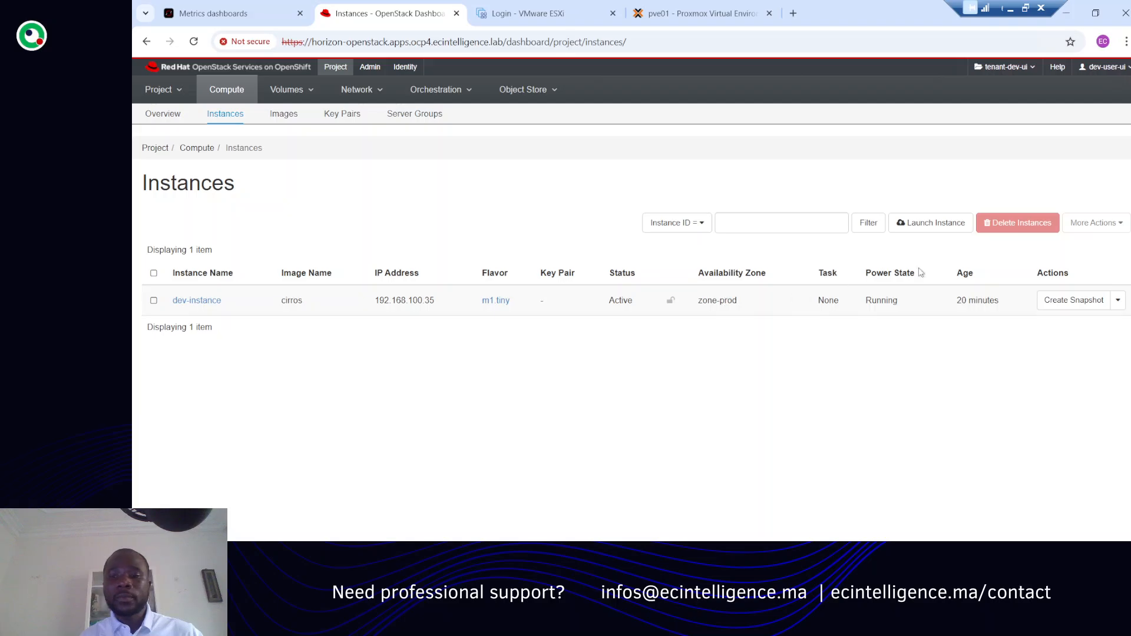
- Start launching an instance named dev01 with the description "VM de développement" in the availability zone zone-dev
{"action": "left_click", "coordinate": [921, 228]}
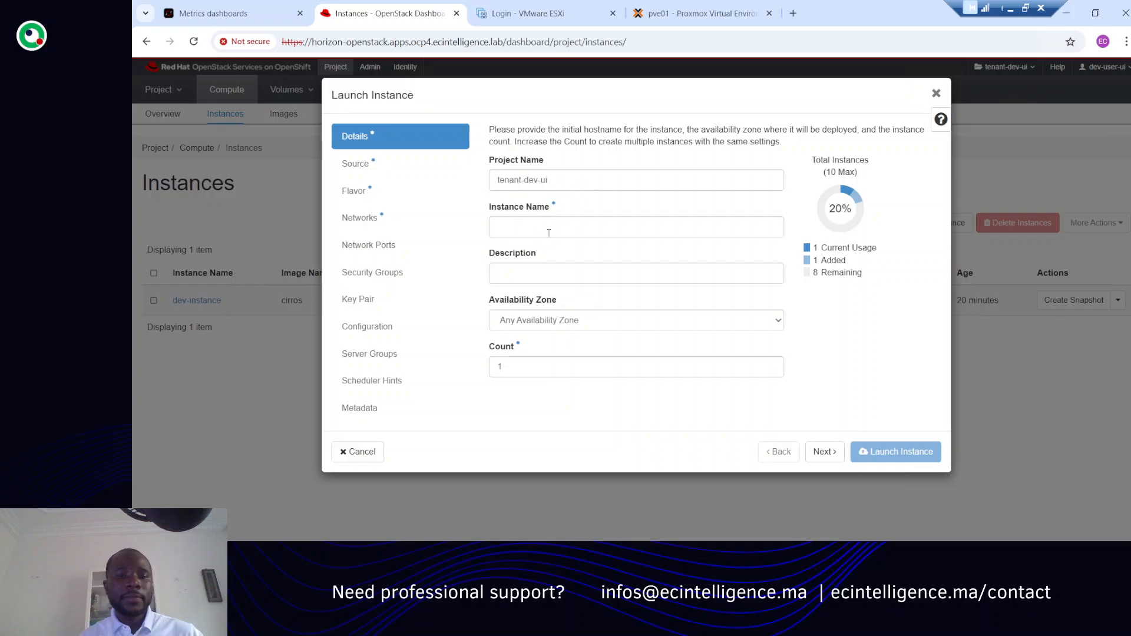
{"action": "left_click", "coordinate": [546, 227]}
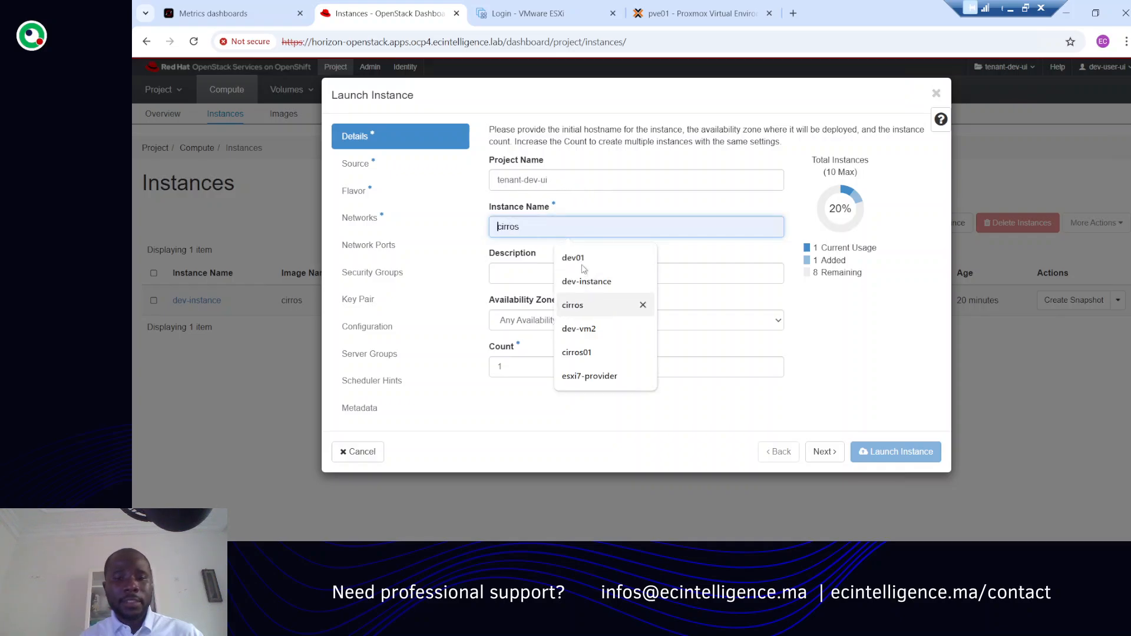
{"action": "left_click", "coordinate": [581, 258]}
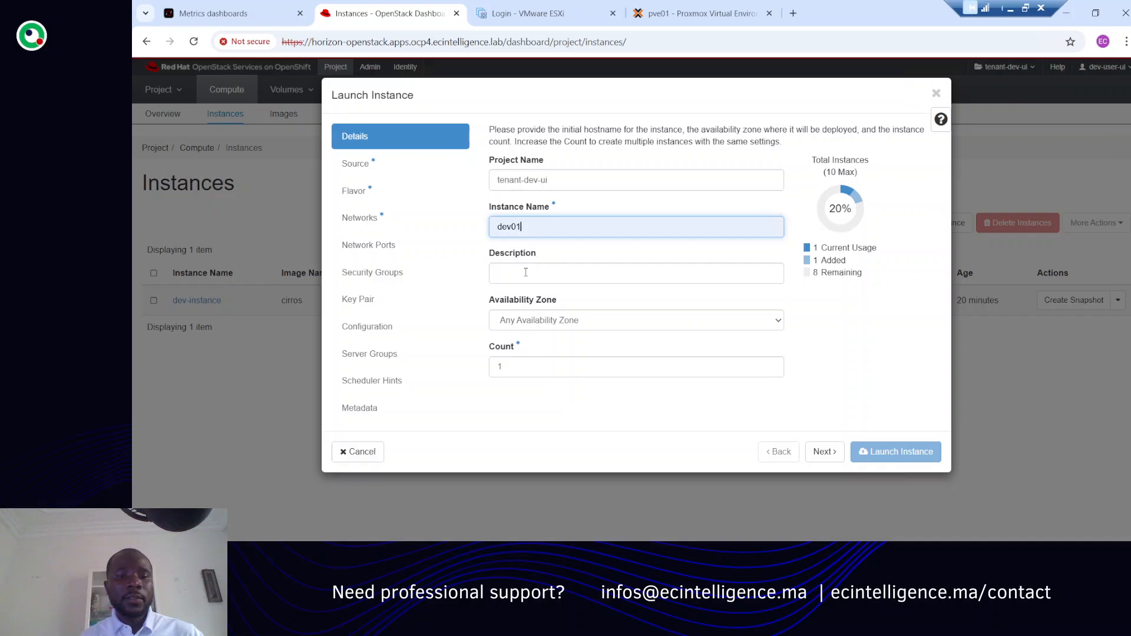
{"action": "left_click", "coordinate": [526, 273]}
{"action": "left_click", "coordinate": [593, 304]}
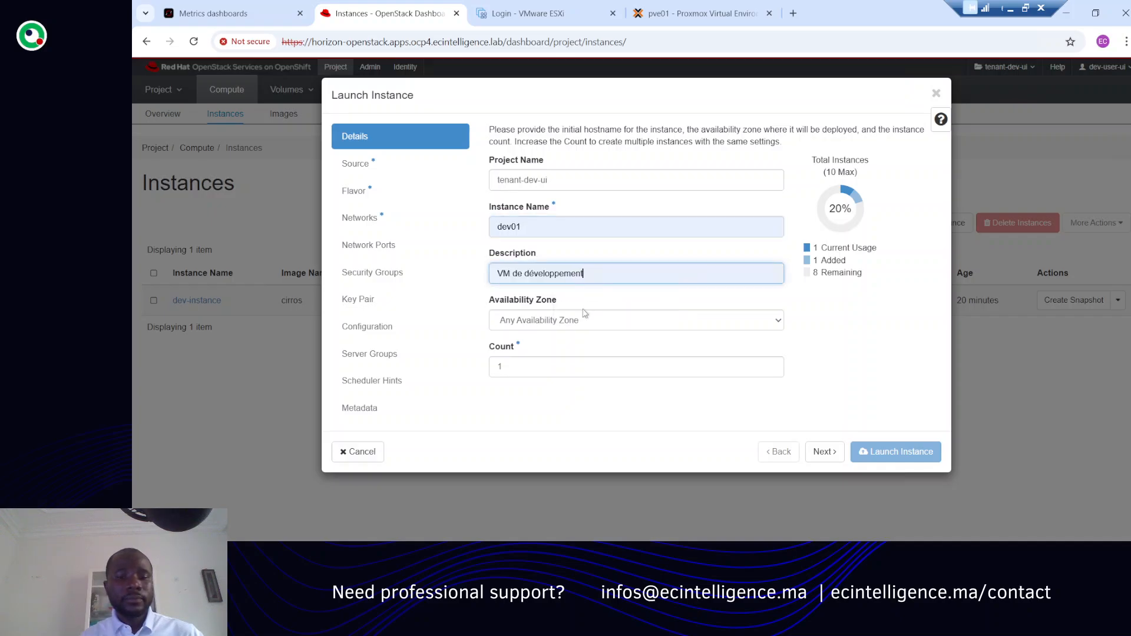
{"action": "left_click", "coordinate": [545, 322]}
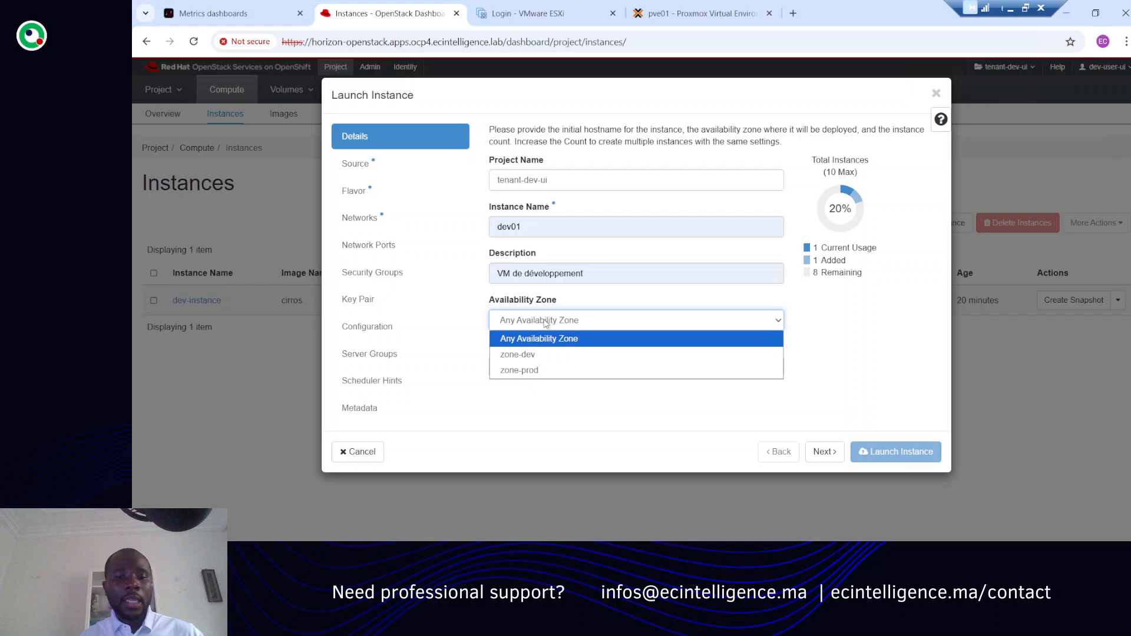
{"action": "left_click", "coordinate": [533, 356]}
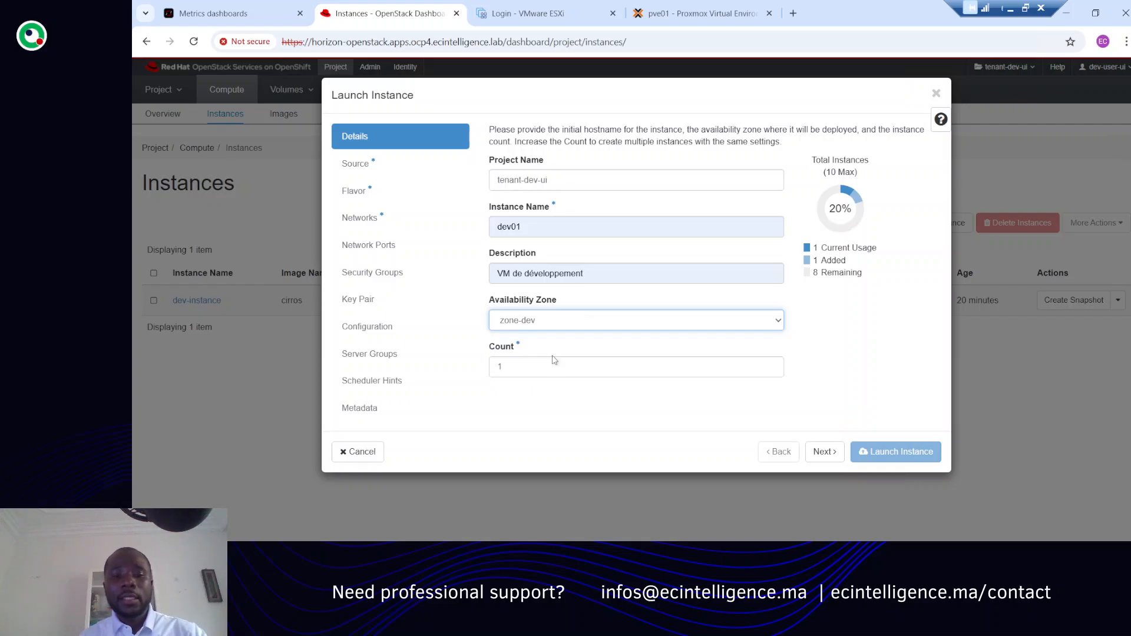
- Set dev01 to boot from the cirros image without creating a new volume, and allocate the m1.tiny flavor
{"action": "left_click", "coordinate": [824, 450]}
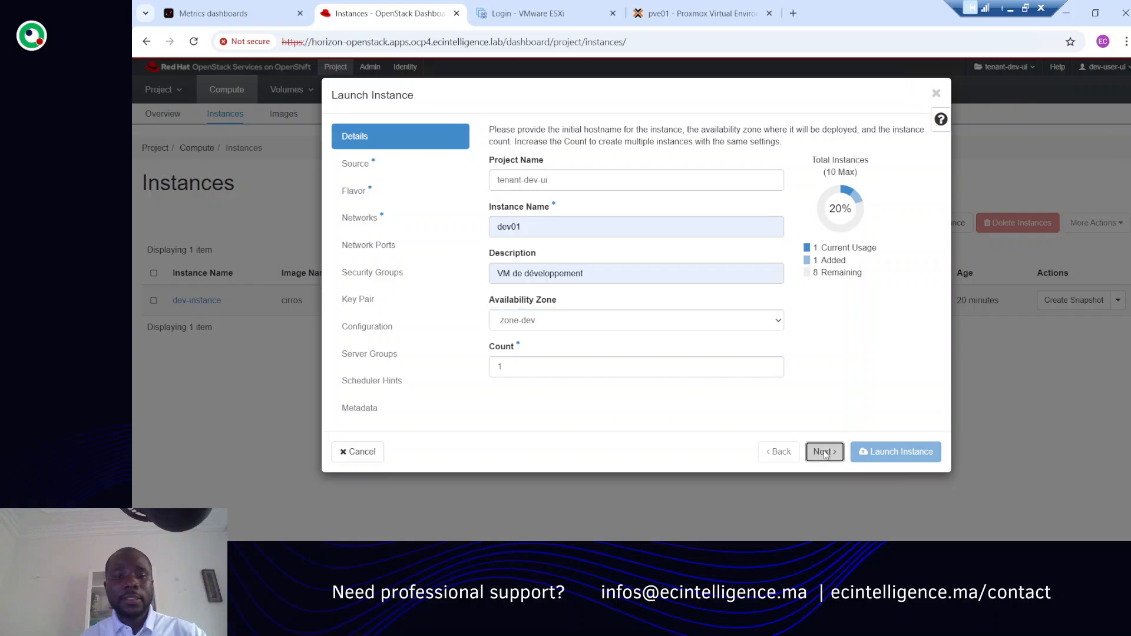
{"action": "left_click", "coordinate": [754, 191]}
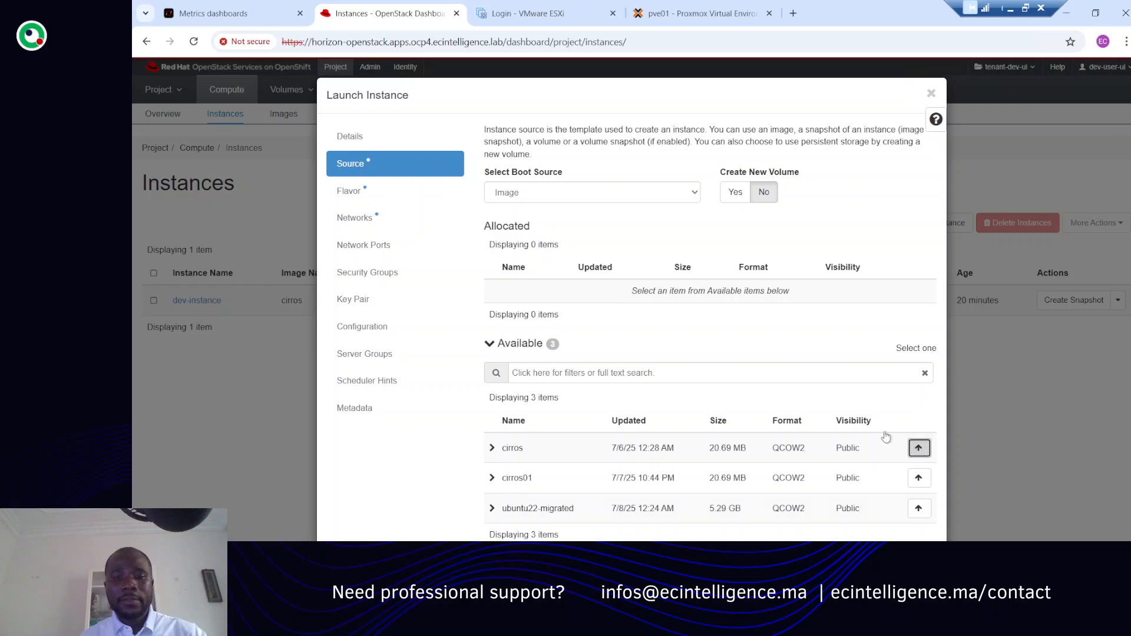
{"action": "left_click", "coordinate": [918, 448]}
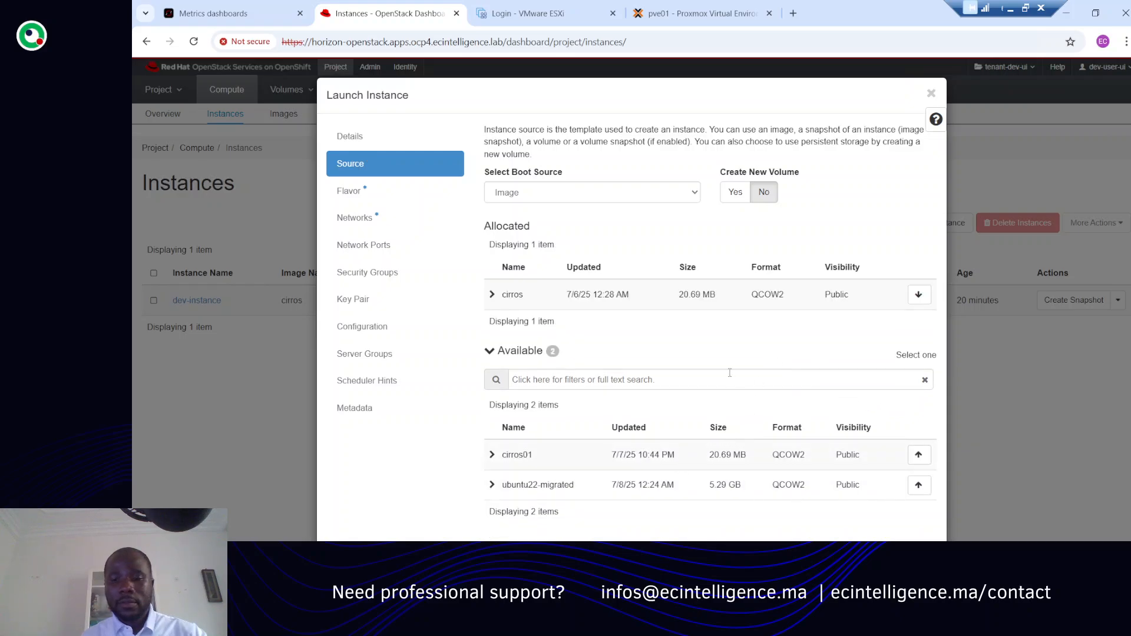
{"action": "scroll", "coordinate": [1001, 345], "scroll_direction": "down", "scroll_amount": 1}
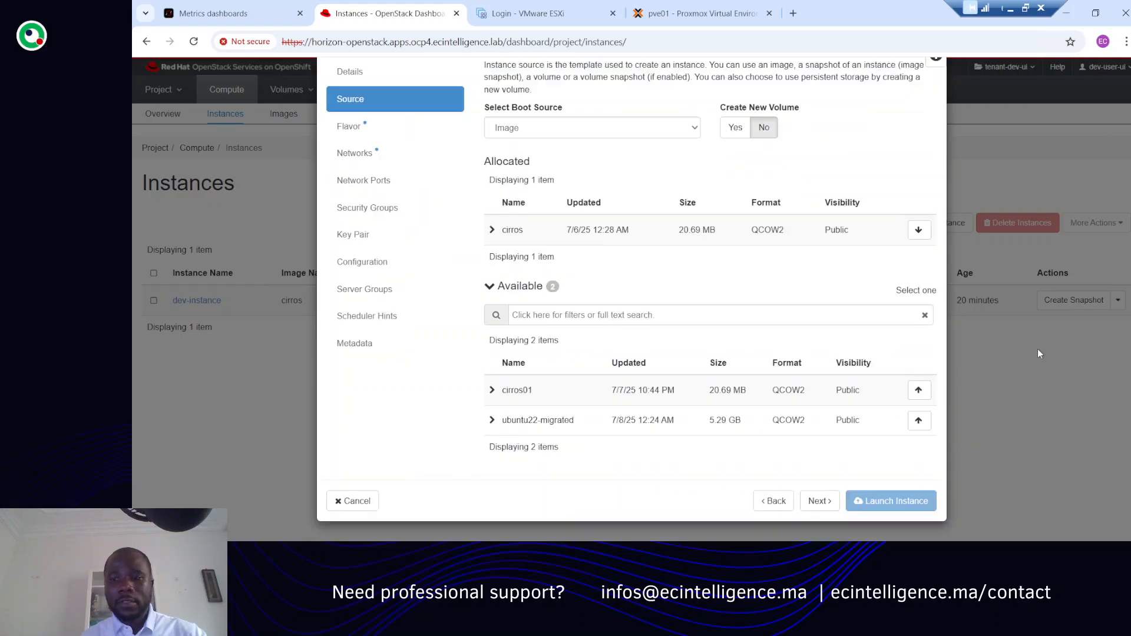
{"action": "left_click", "coordinate": [819, 501]}
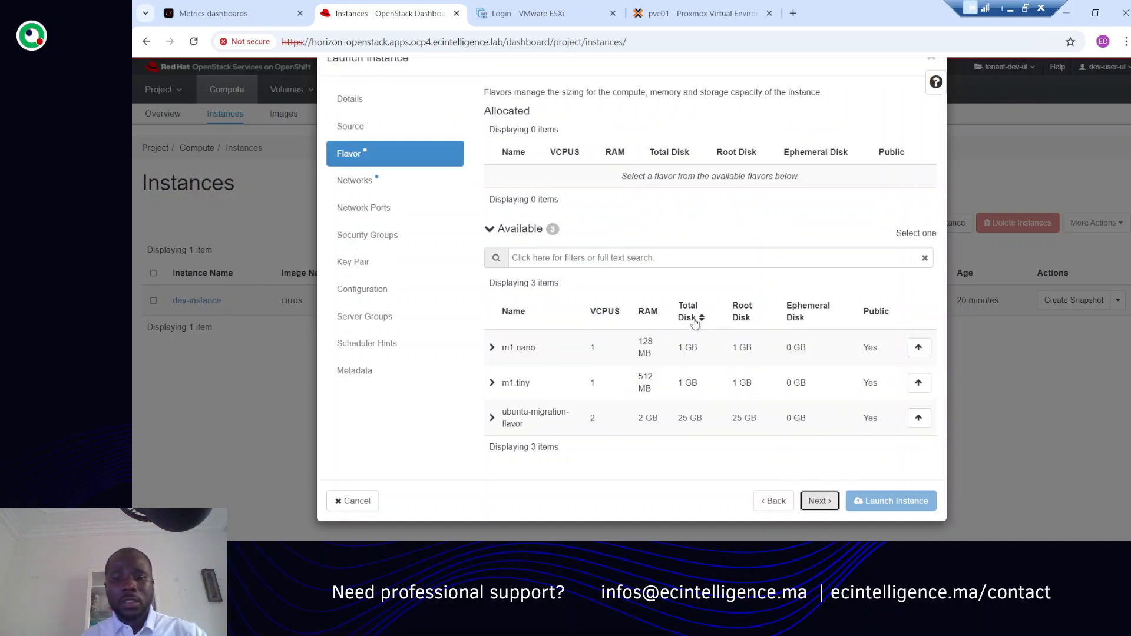
{"action": "left_click", "coordinate": [912, 384]}
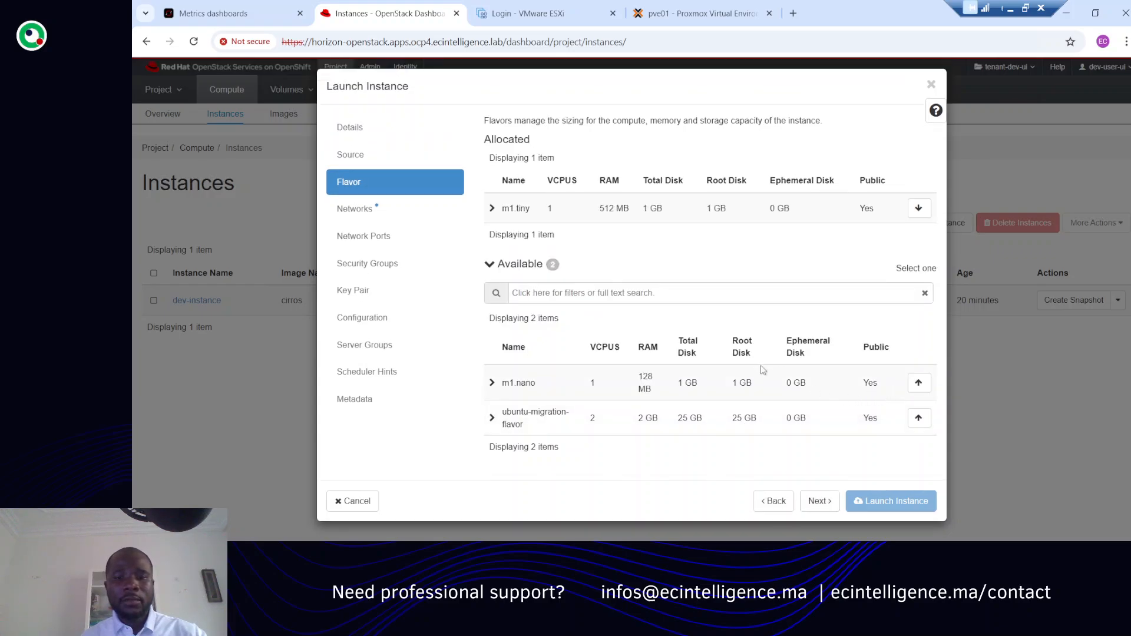
- Attach dev01 to dev-network and launch the instance without any extra network ports
{"action": "left_click", "coordinate": [827, 501]}
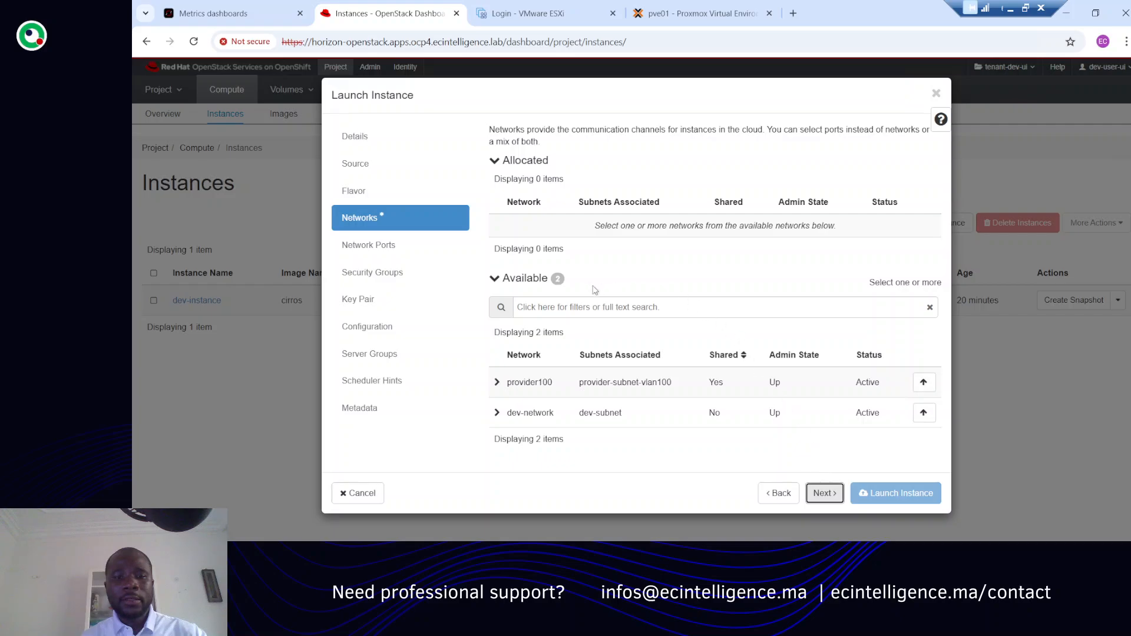
{"action": "left_click", "coordinate": [923, 413]}
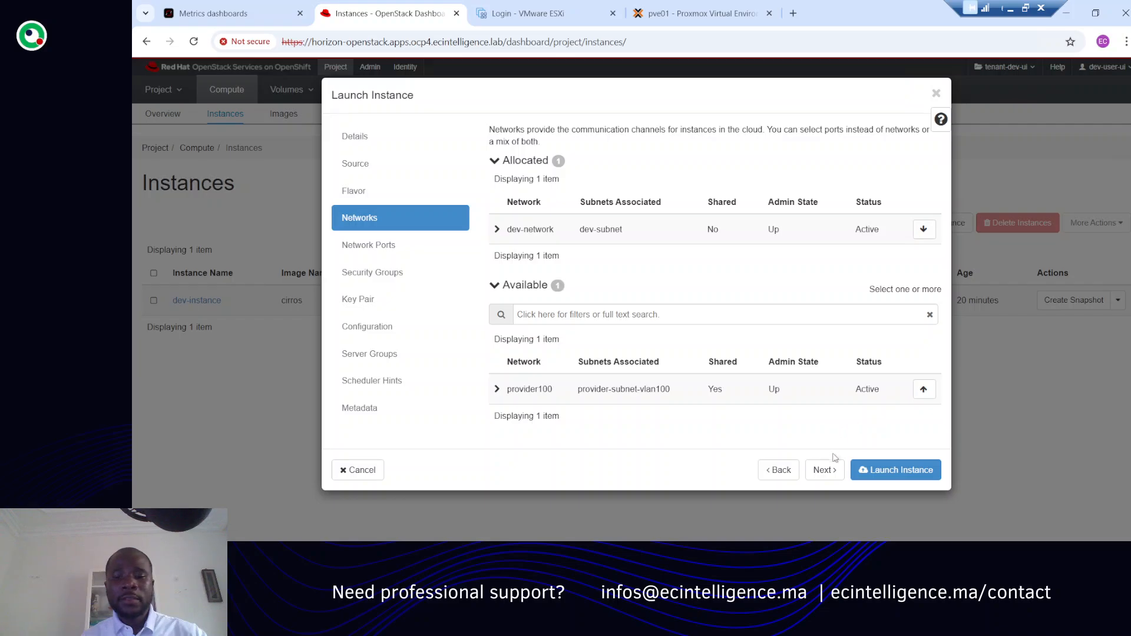
{"action": "left_click", "coordinate": [828, 471]}
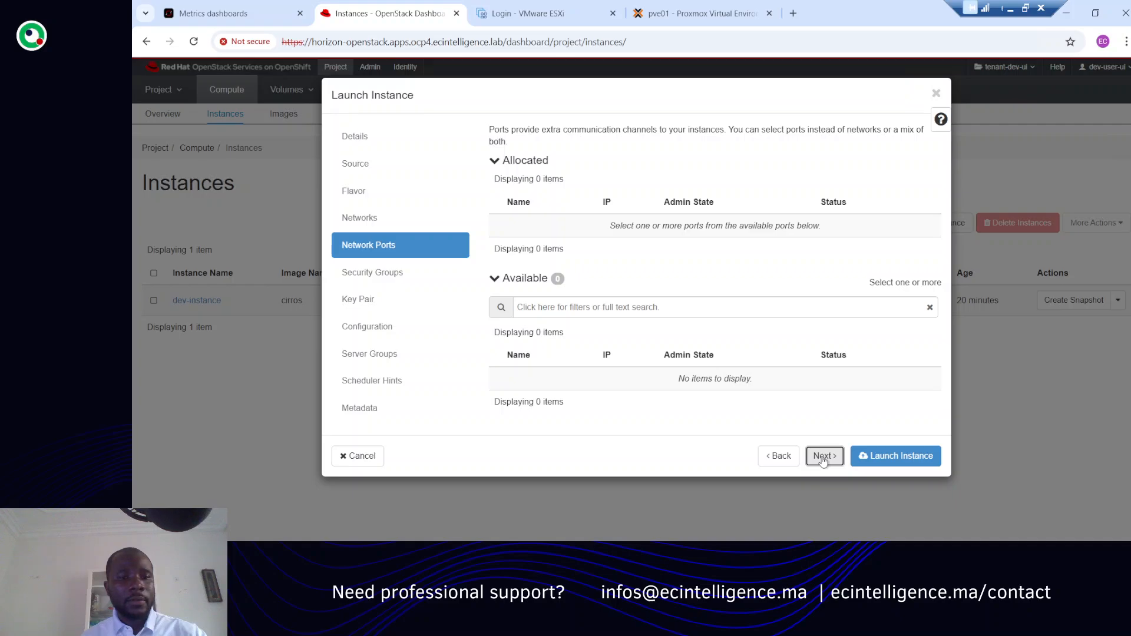
{"action": "left_click", "coordinate": [878, 457]}
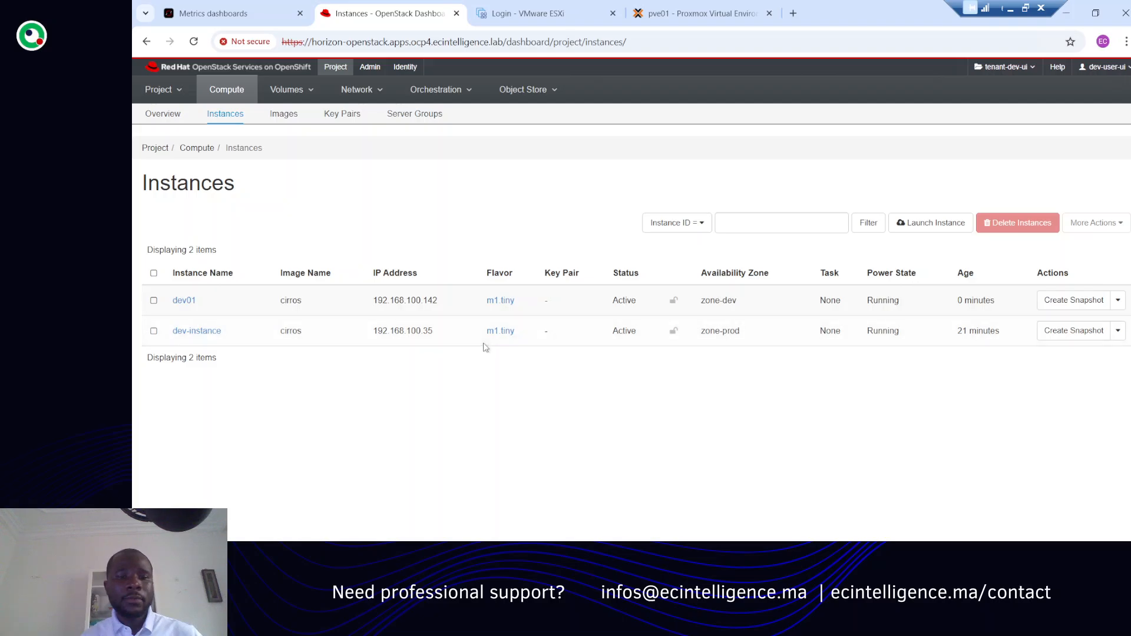
- Open the hypervisors overview in the admin area and examine the compute hosts' availability zones
{"action": "left_click", "coordinate": [371, 69]}
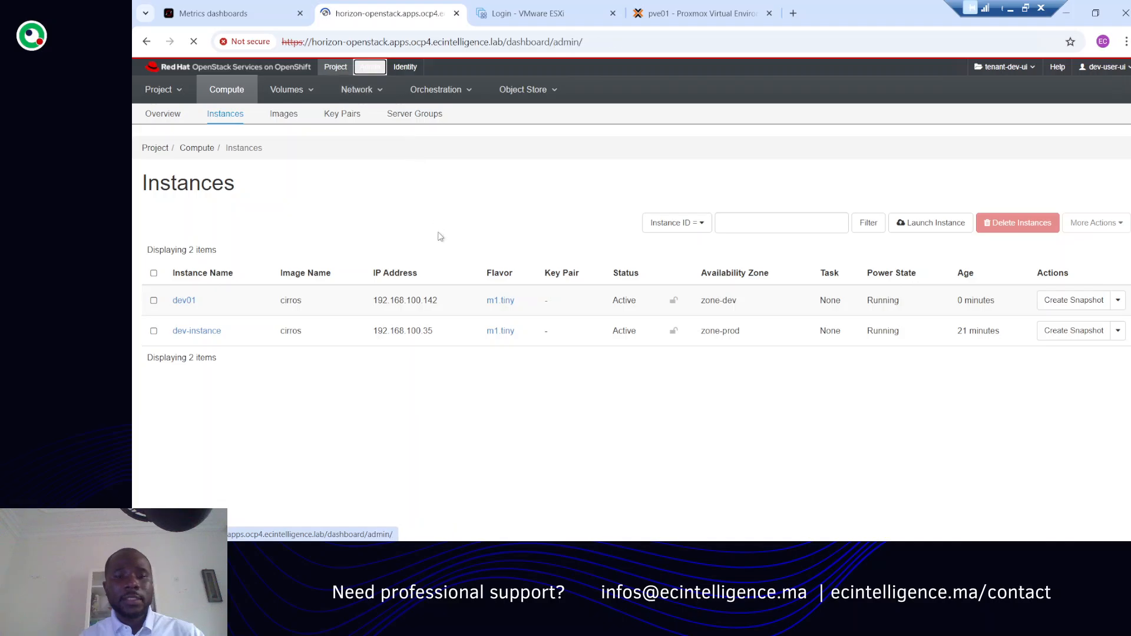
{"action": "left_click", "coordinate": [229, 94]}
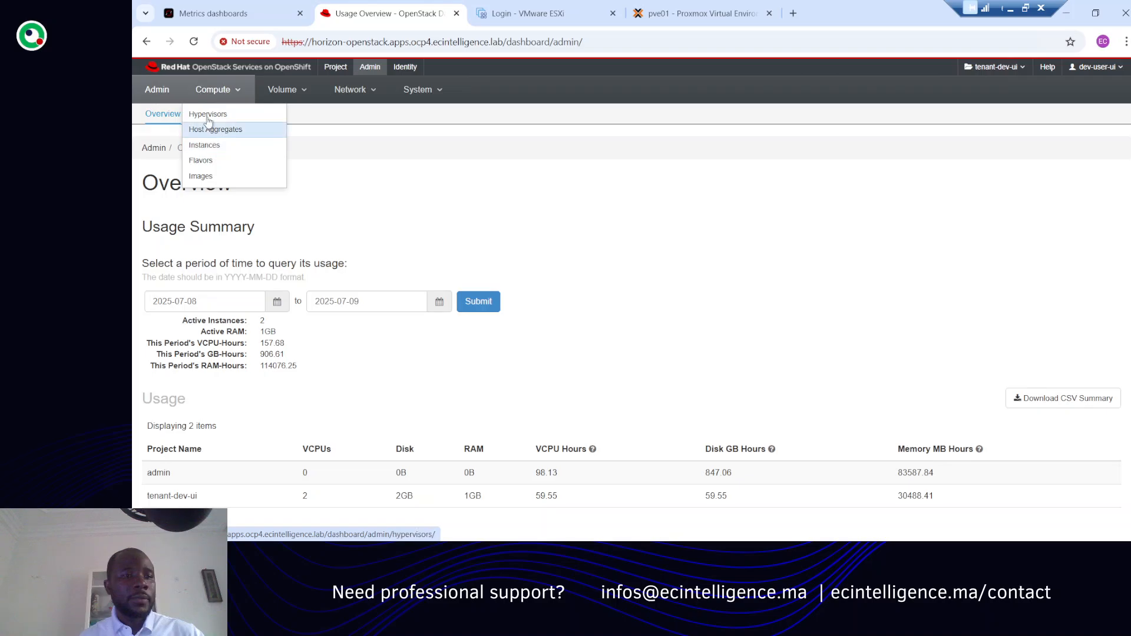
{"action": "left_click", "coordinate": [216, 117]}
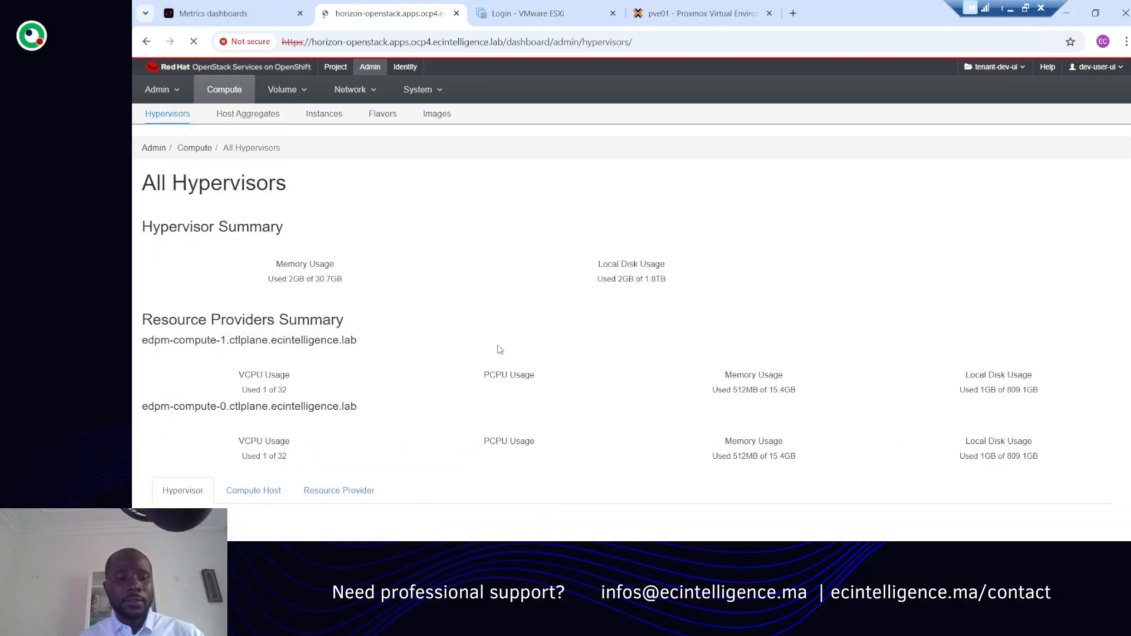
{"action": "scroll", "coordinate": [499, 349], "scroll_direction": "down", "scroll_amount": 2}
{"action": "scroll", "coordinate": [499, 350], "scroll_direction": "down", "scroll_amount": 2}
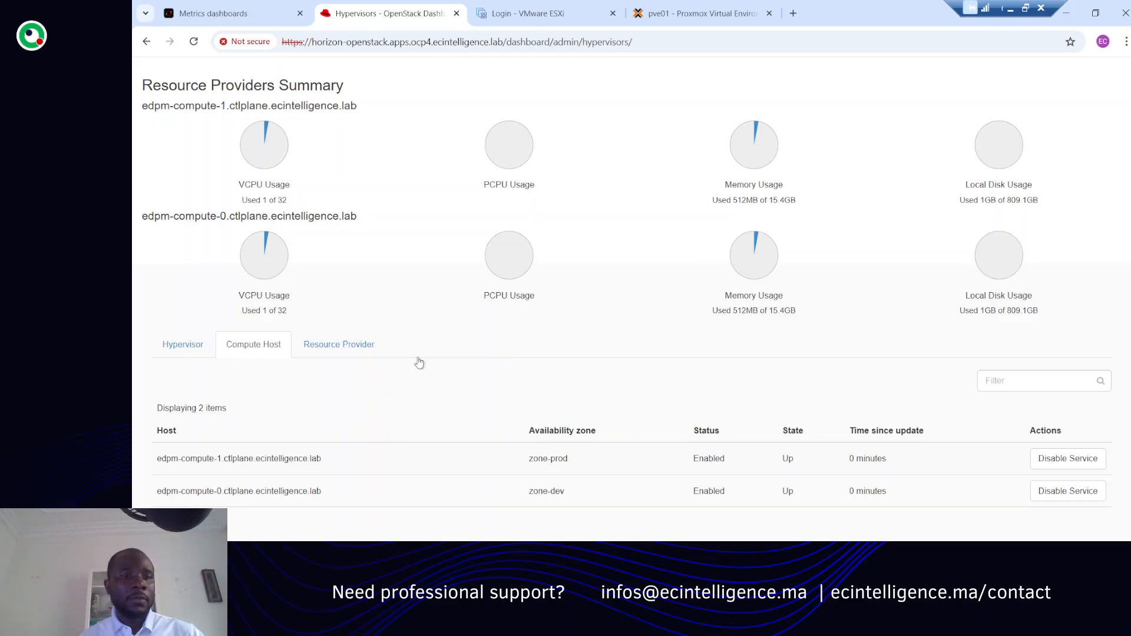
{"action": "scroll", "coordinate": [418, 363], "scroll_direction": "up", "scroll_amount": 5}
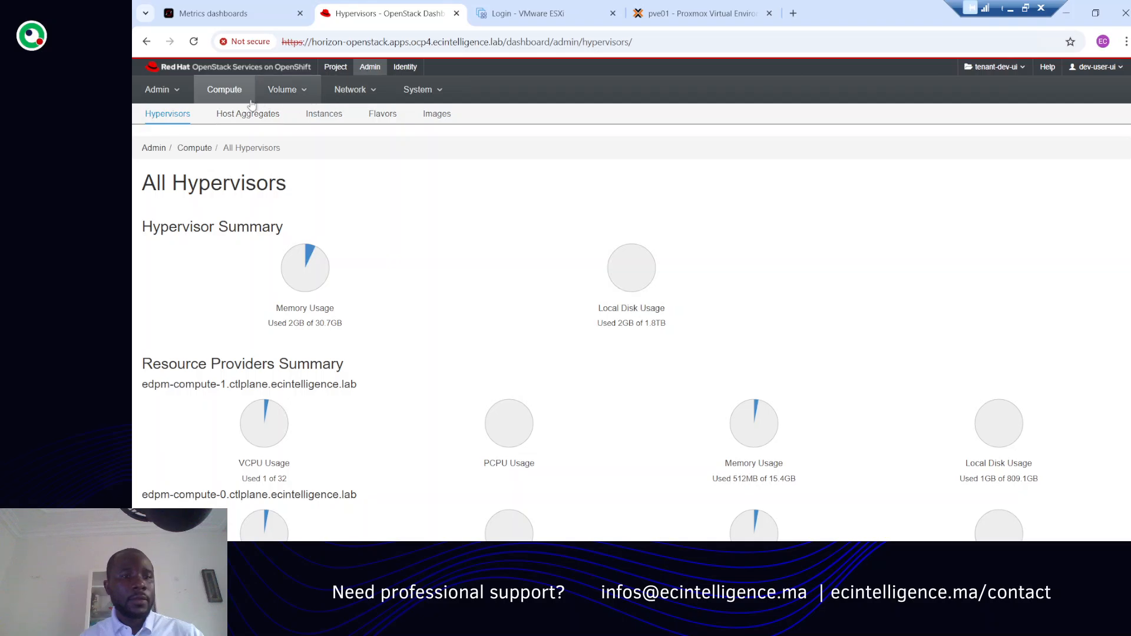
- Open the admin list of compute instances across all projects
{"action": "left_click", "coordinate": [326, 117]}
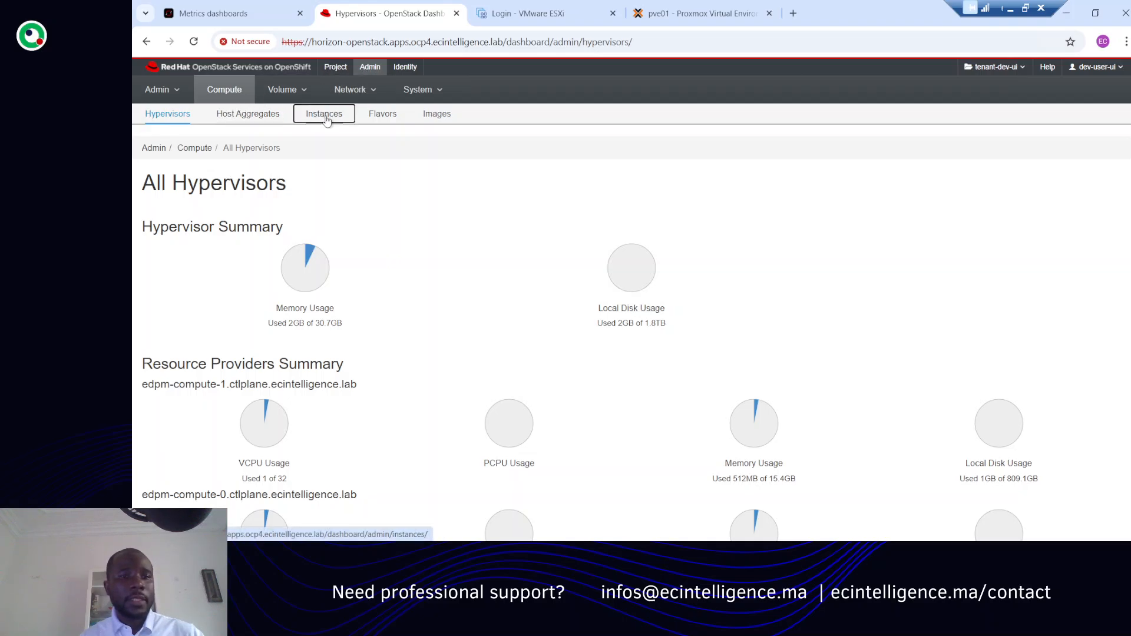